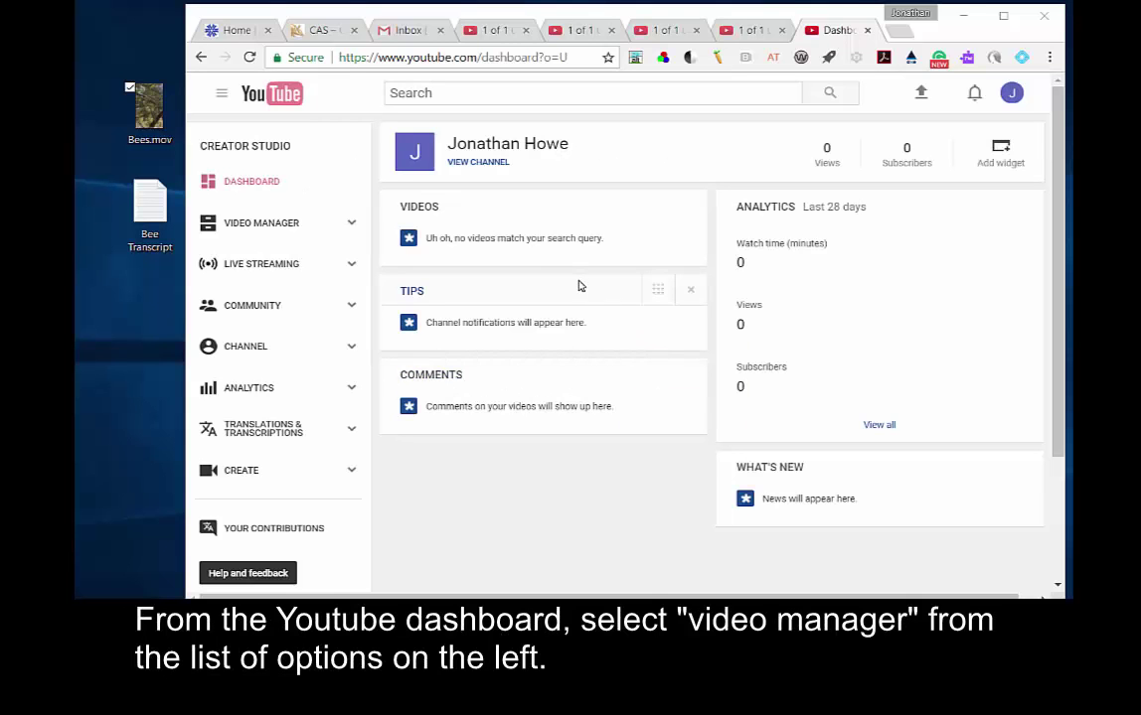
# Upload Bees.mov from the desktop as a Private video and finalize the upload once processing completes
pyautogui.click(261, 221)
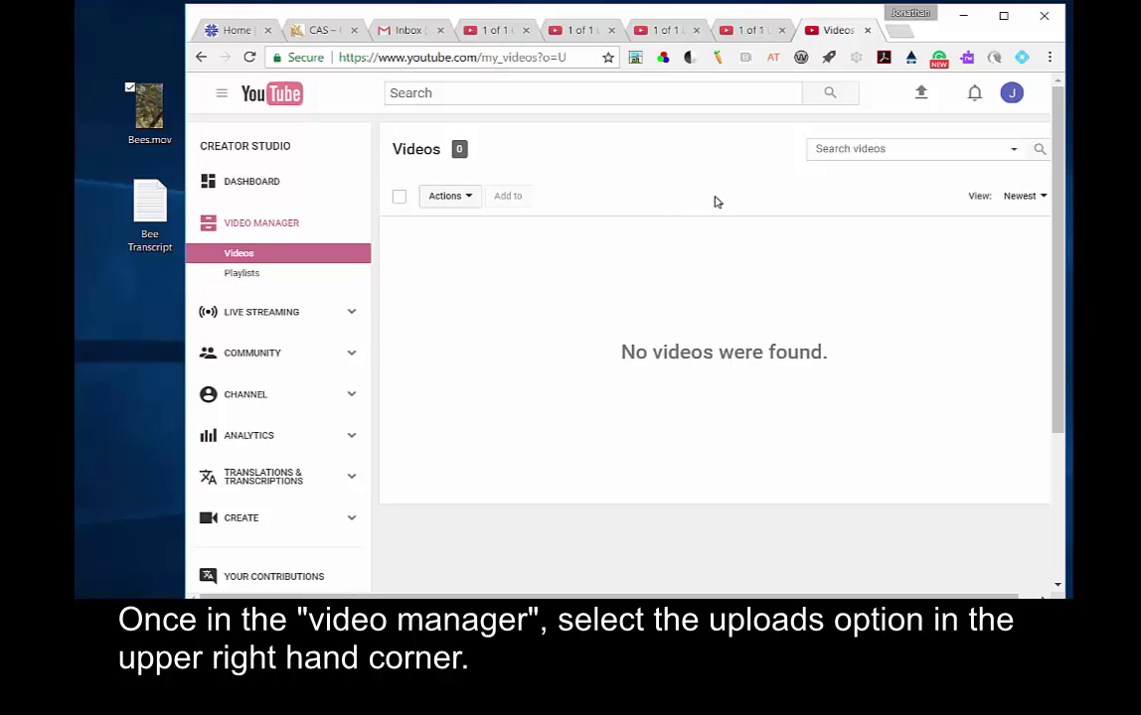
pyautogui.click(920, 102)
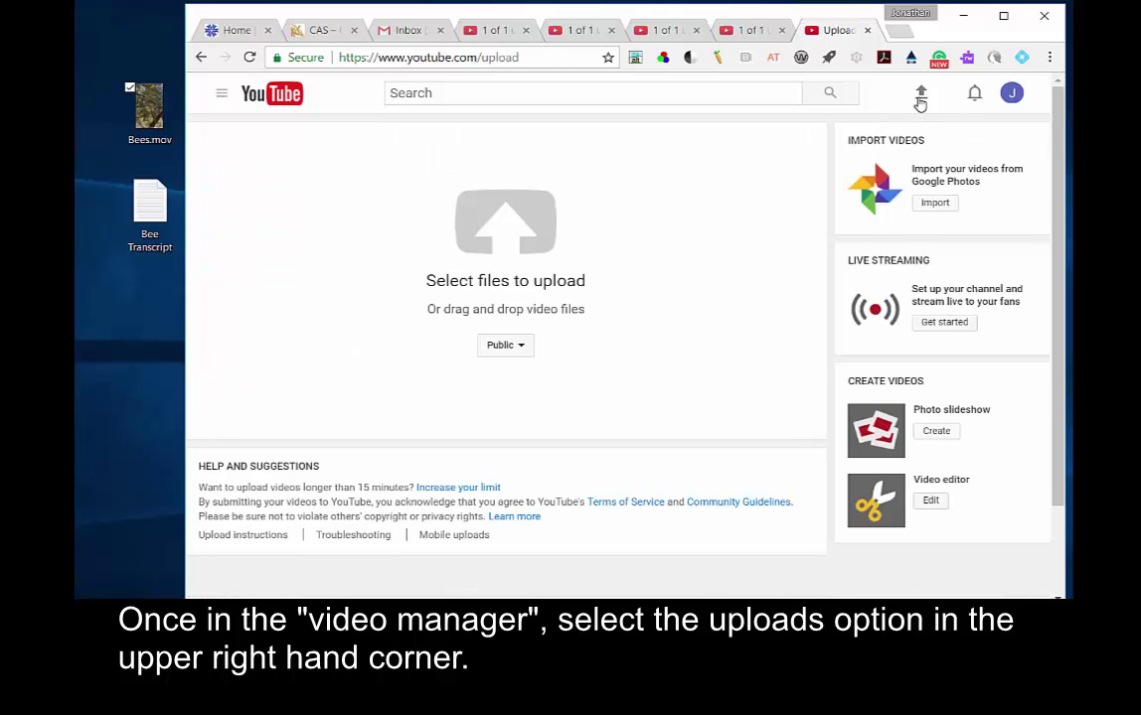
pyautogui.click(518, 347)
pyautogui.click(524, 415)
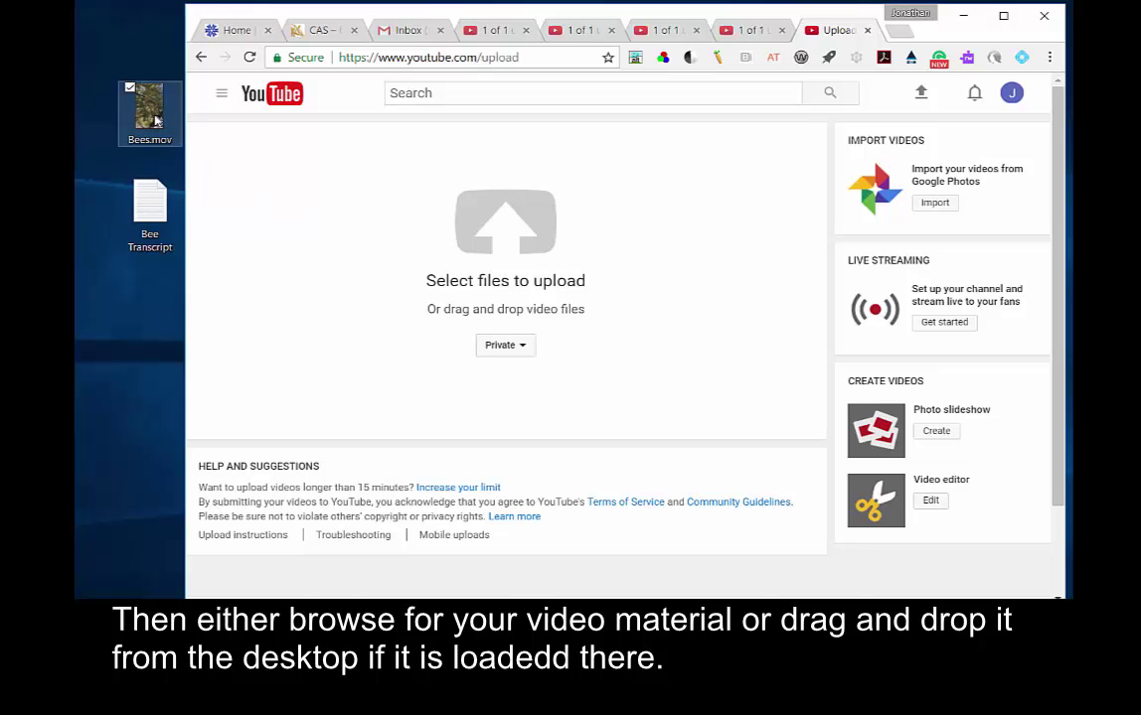
pyautogui.moveTo(155, 120); pyautogui.dragTo(522, 241)
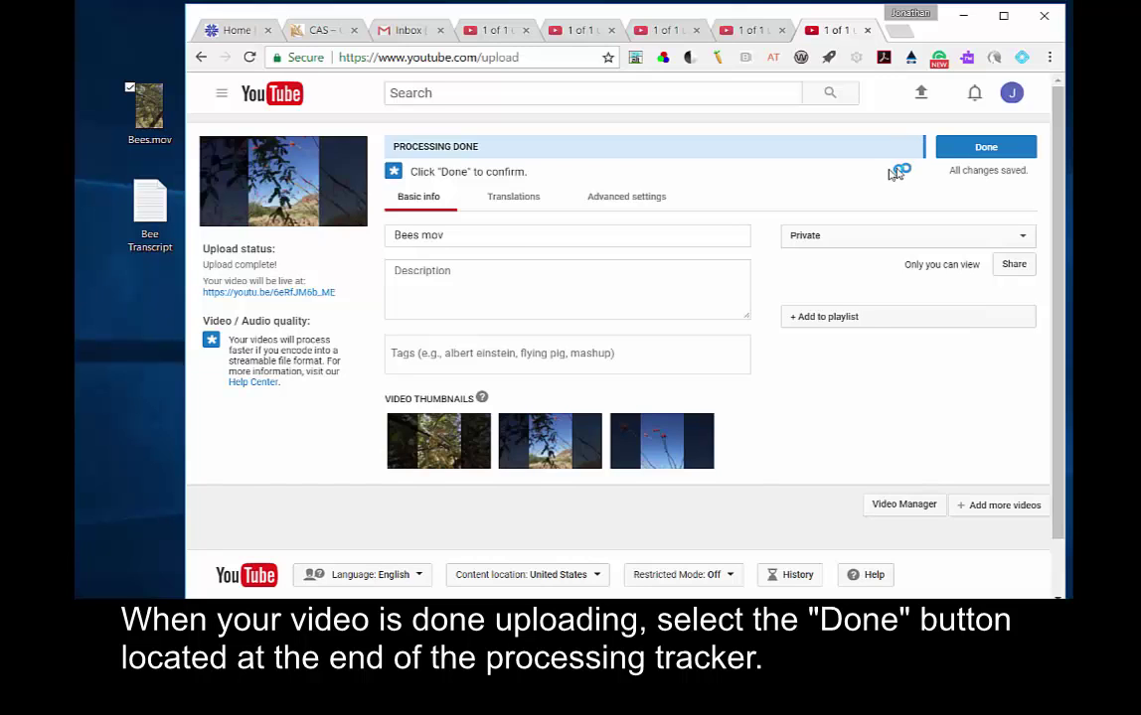
pyautogui.click(978, 149)
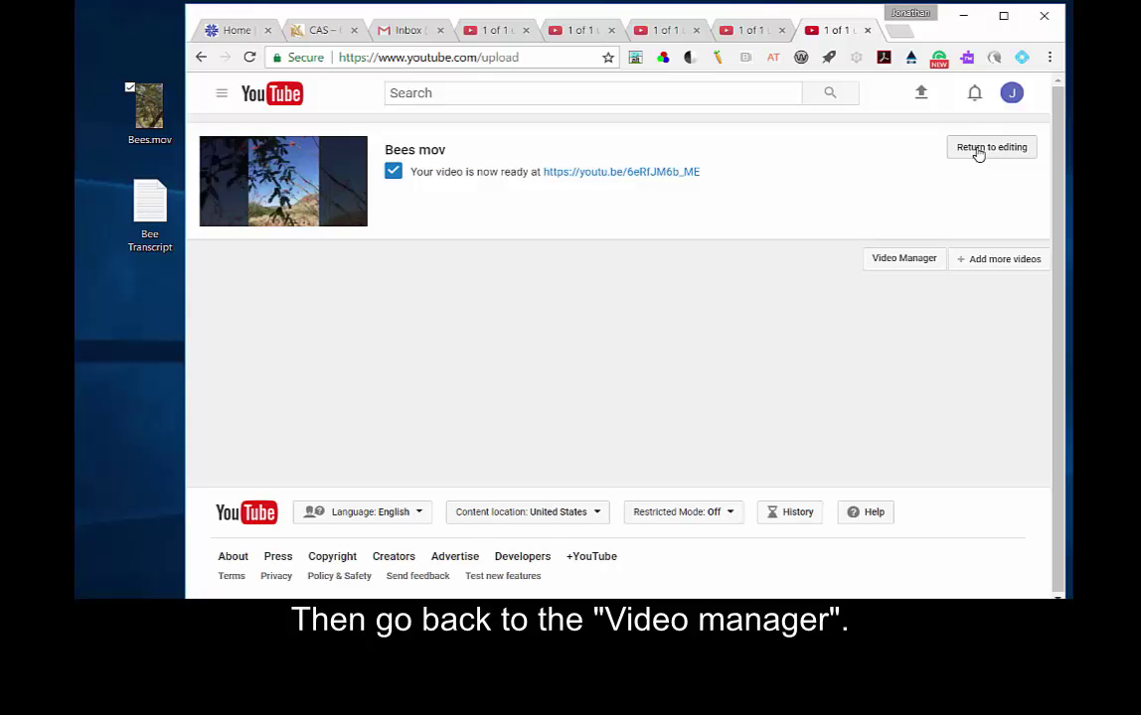
# Open the subtitle settings of the Bees mov video from the video manager and start adding English subtitles
pyautogui.click(907, 259)
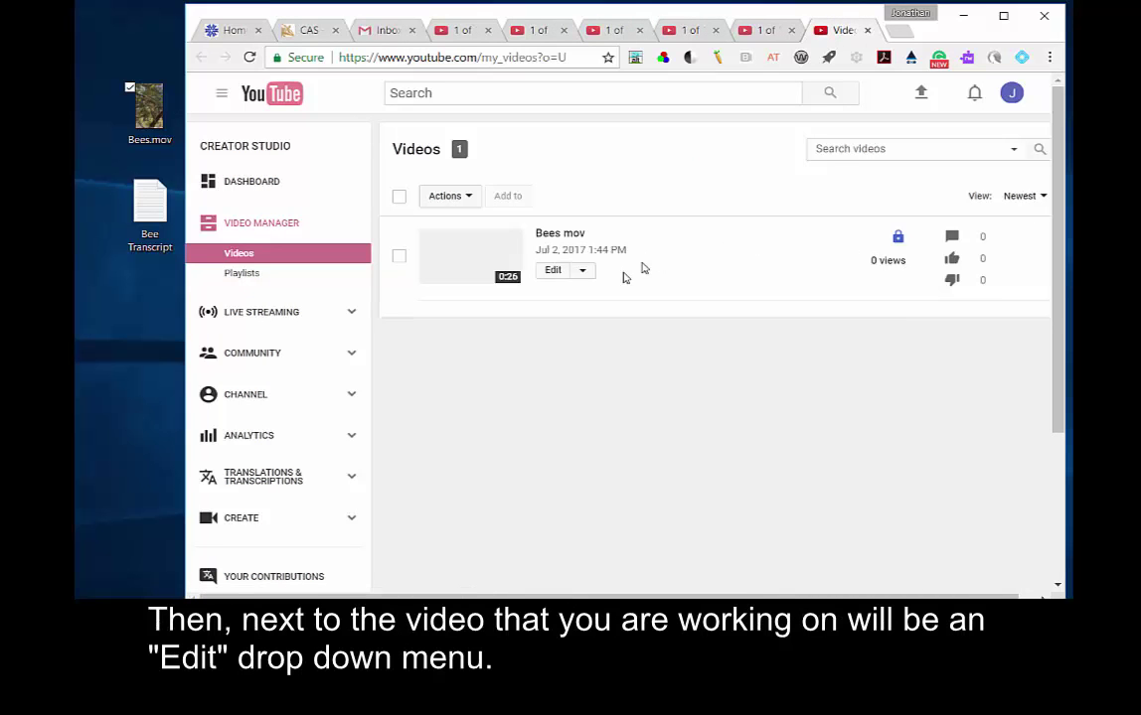
pyautogui.click(583, 271)
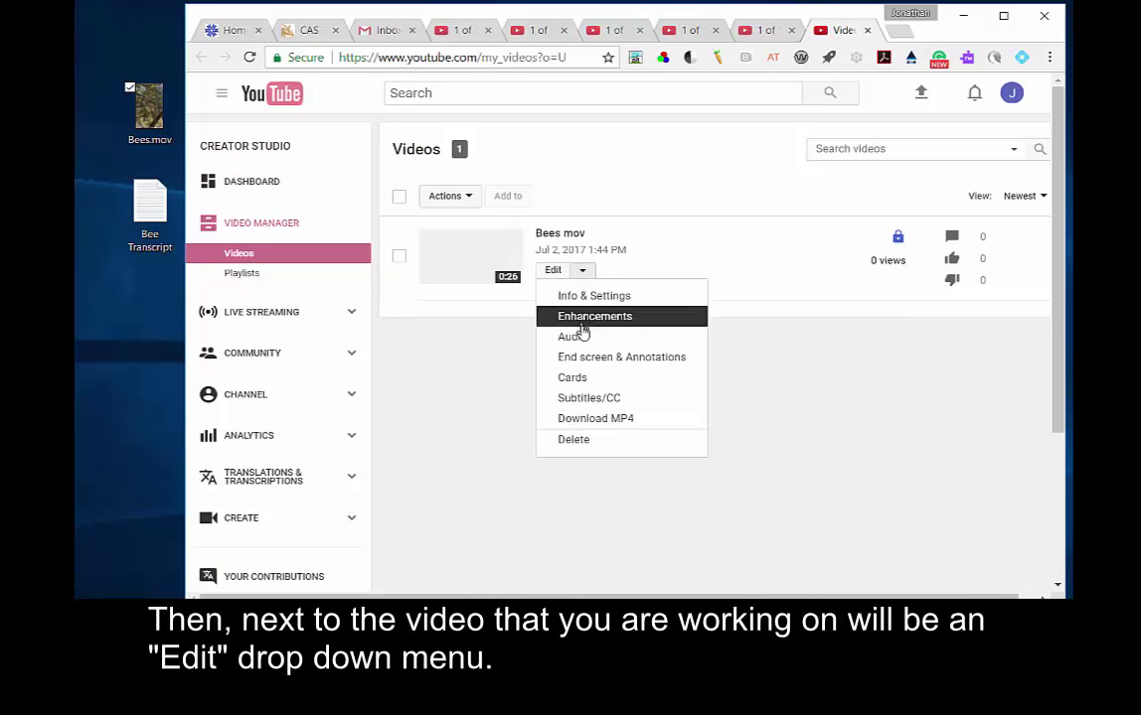
pyautogui.click(589, 399)
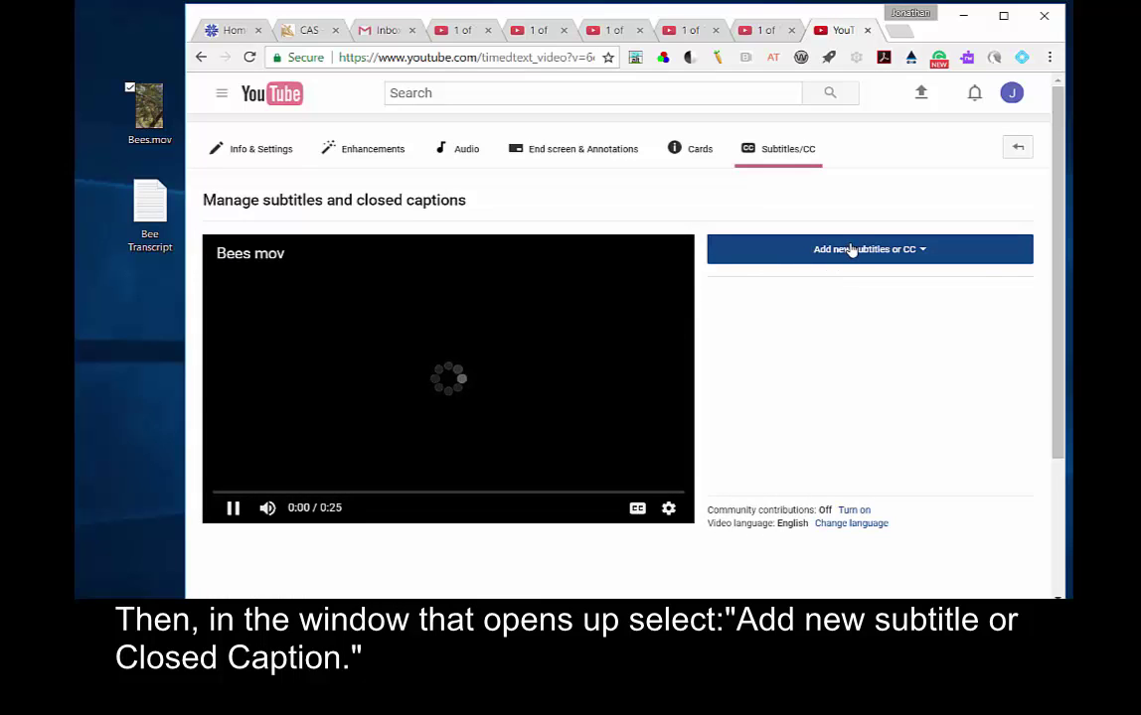
pyautogui.click(850, 250)
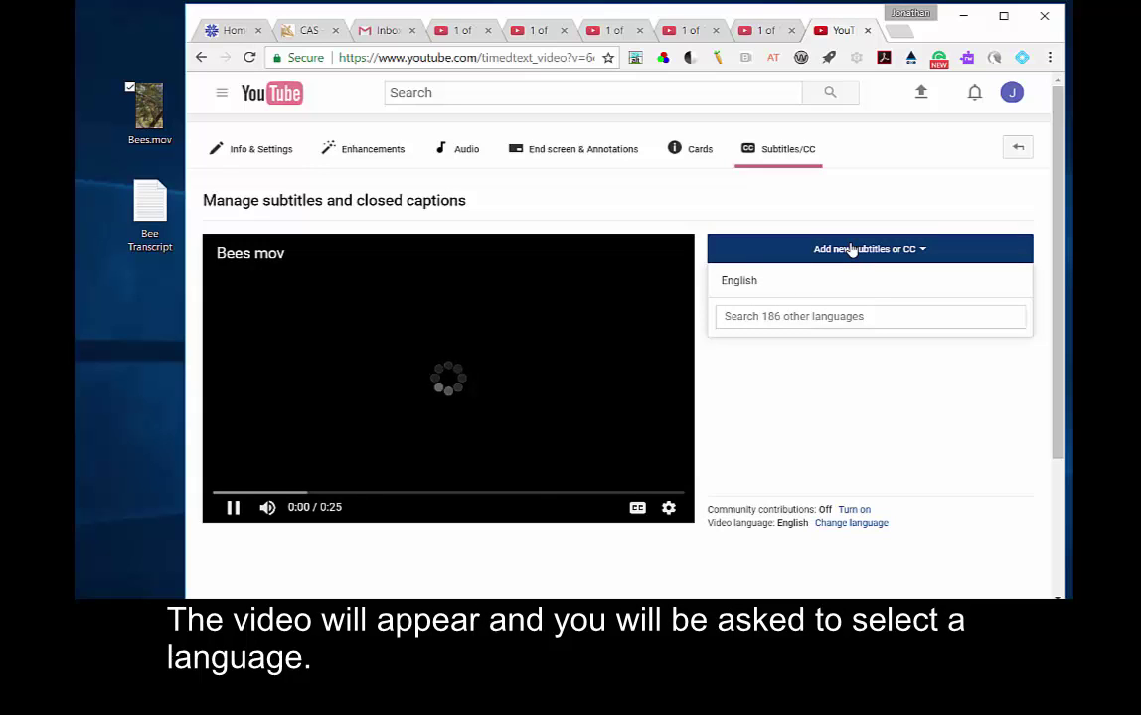
pyautogui.click(753, 281)
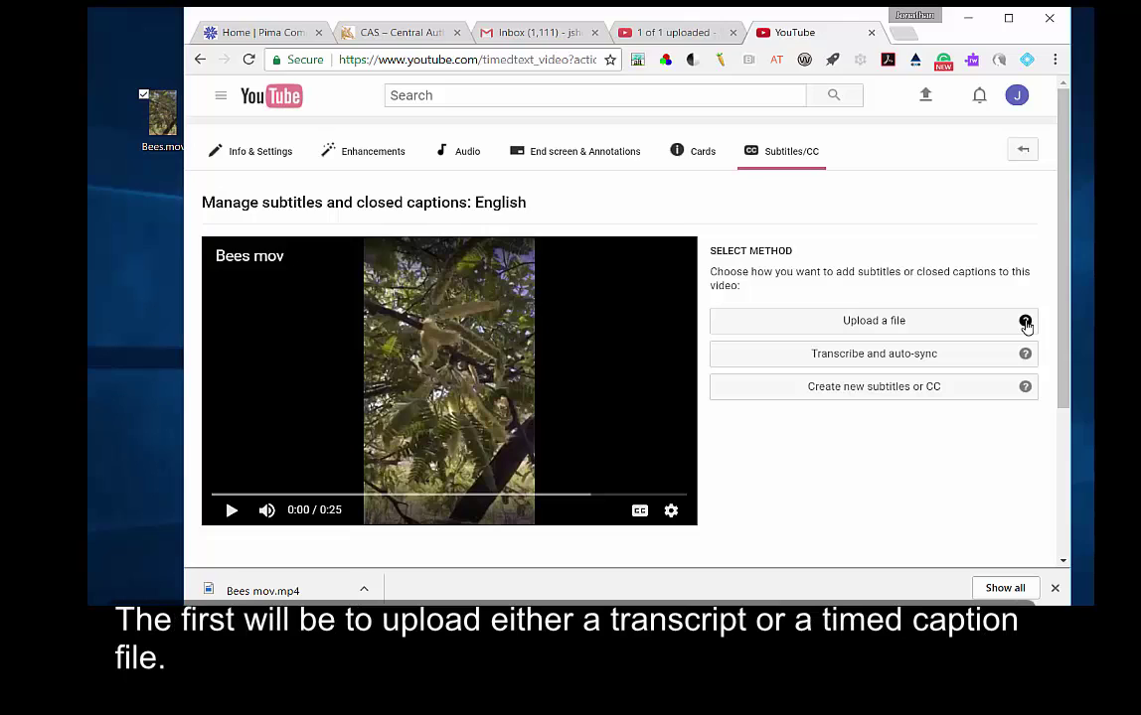
# Examine the help notes for the available methods of adding subtitles, ending with the one on uploading a file
pyautogui.click(1024, 323)
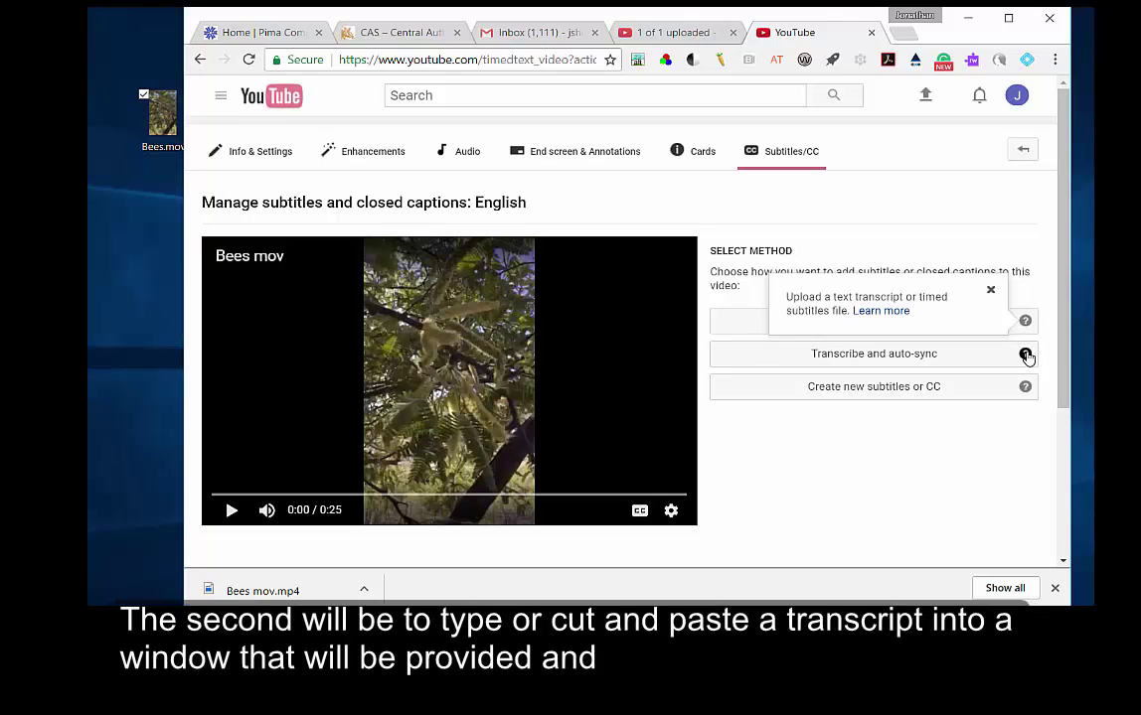
pyautogui.click(1026, 354)
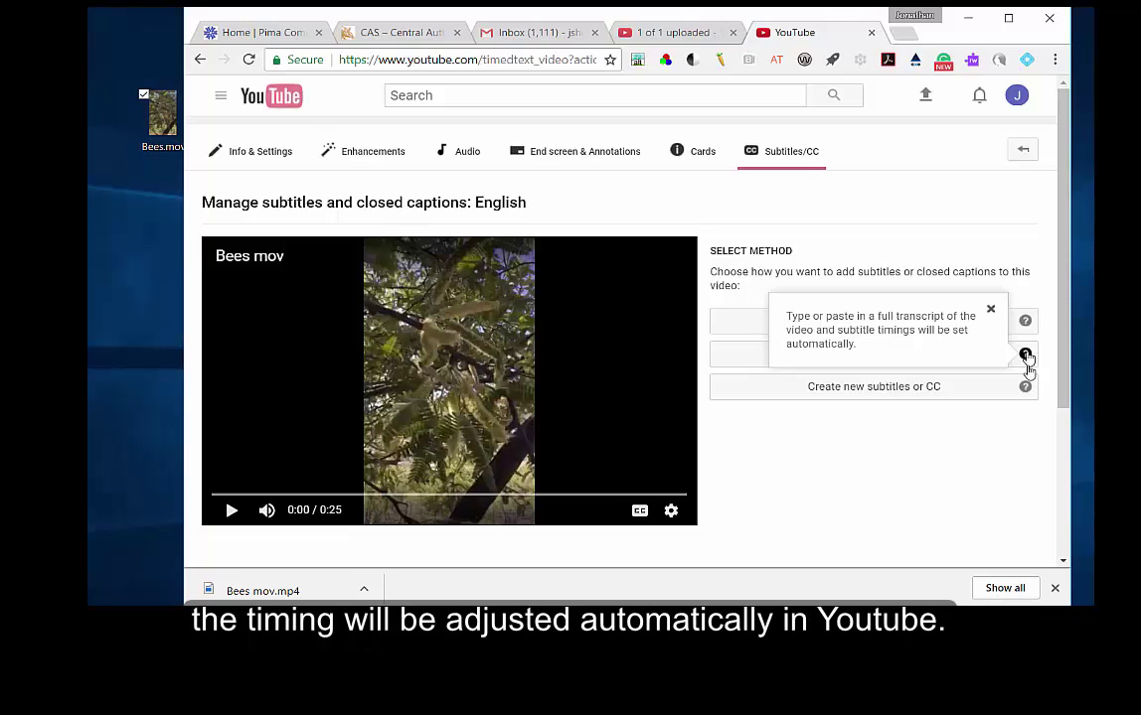
pyautogui.click(1025, 388)
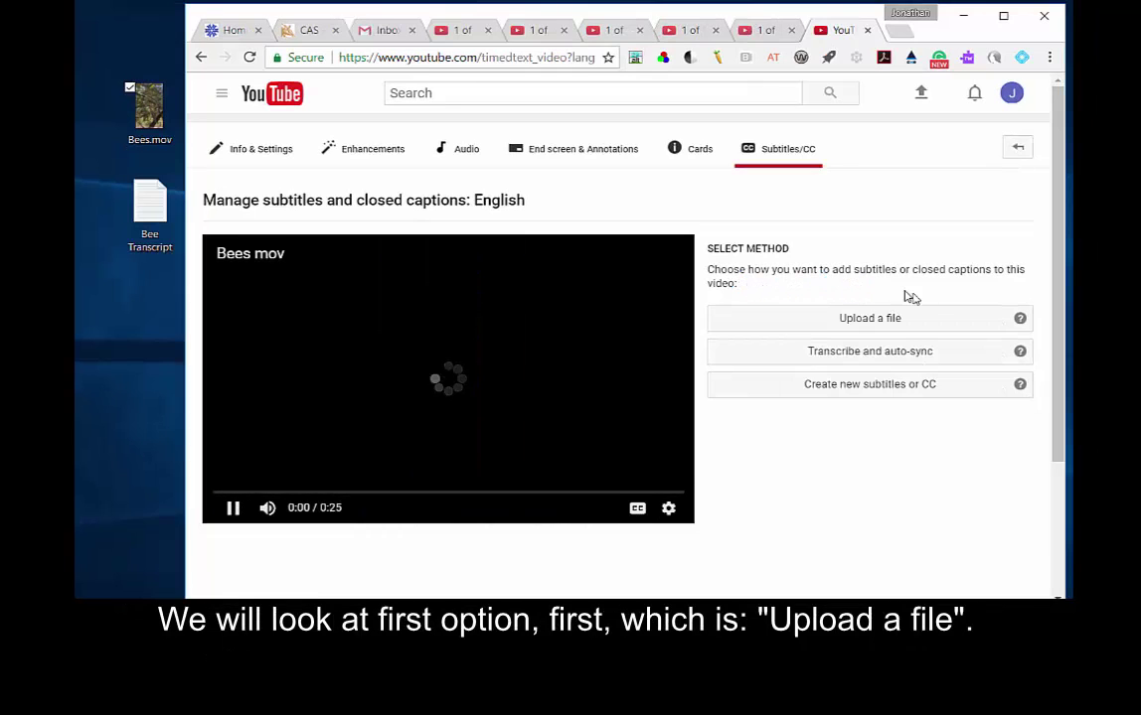
pyautogui.click(1020, 319)
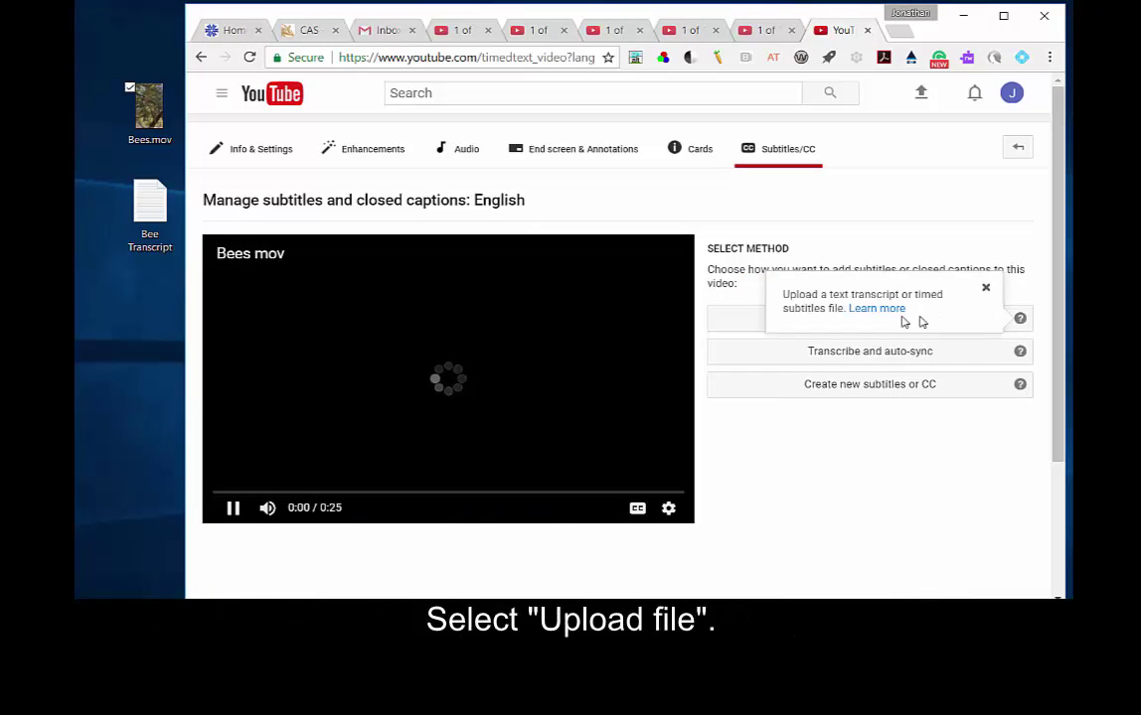
# Upload the Bee Transcript text file from the desktop with Transcript as the file type
pyautogui.click(740, 320)
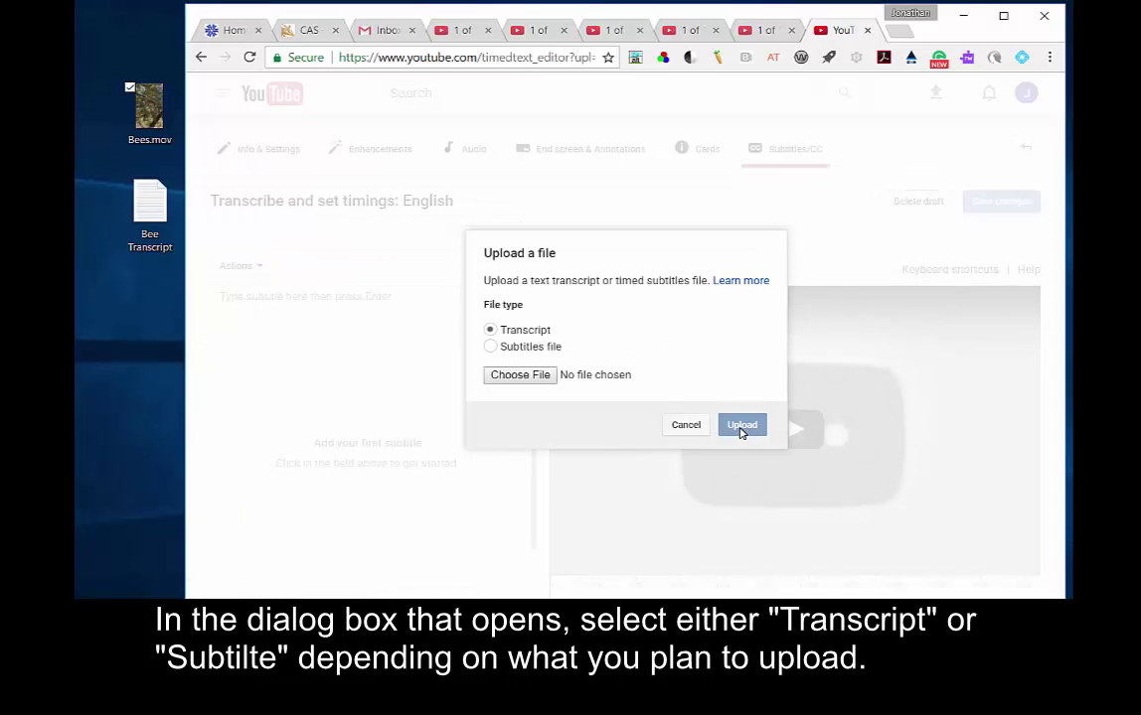
pyautogui.click(524, 375)
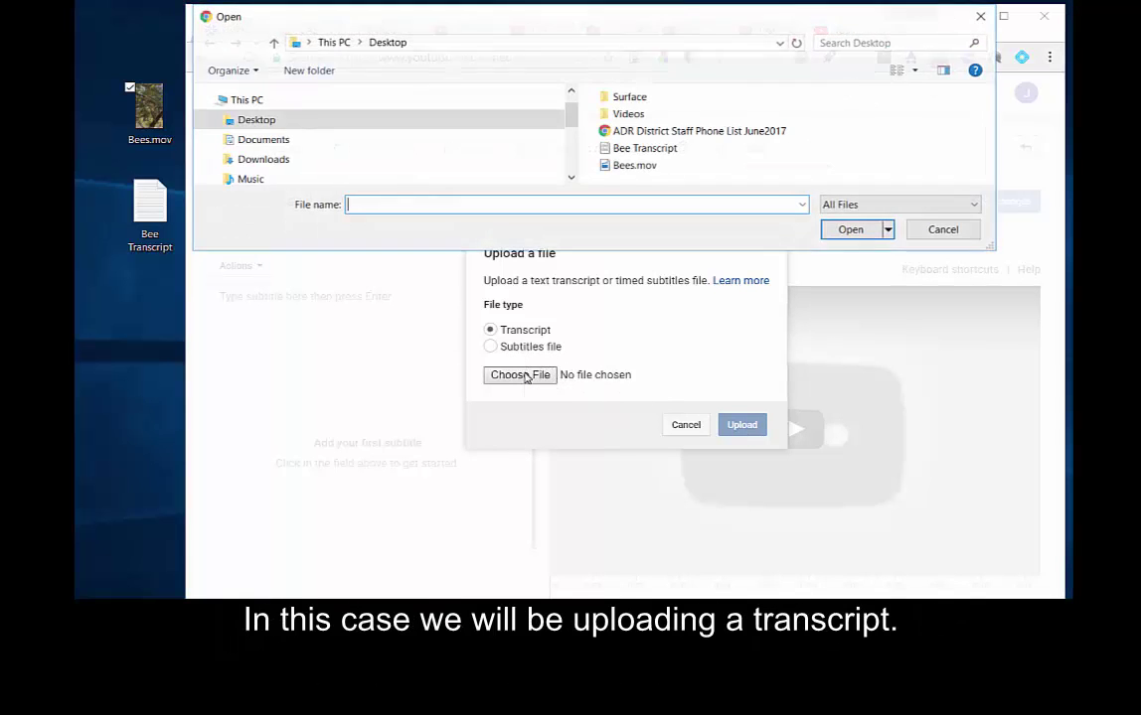
pyautogui.click(608, 149)
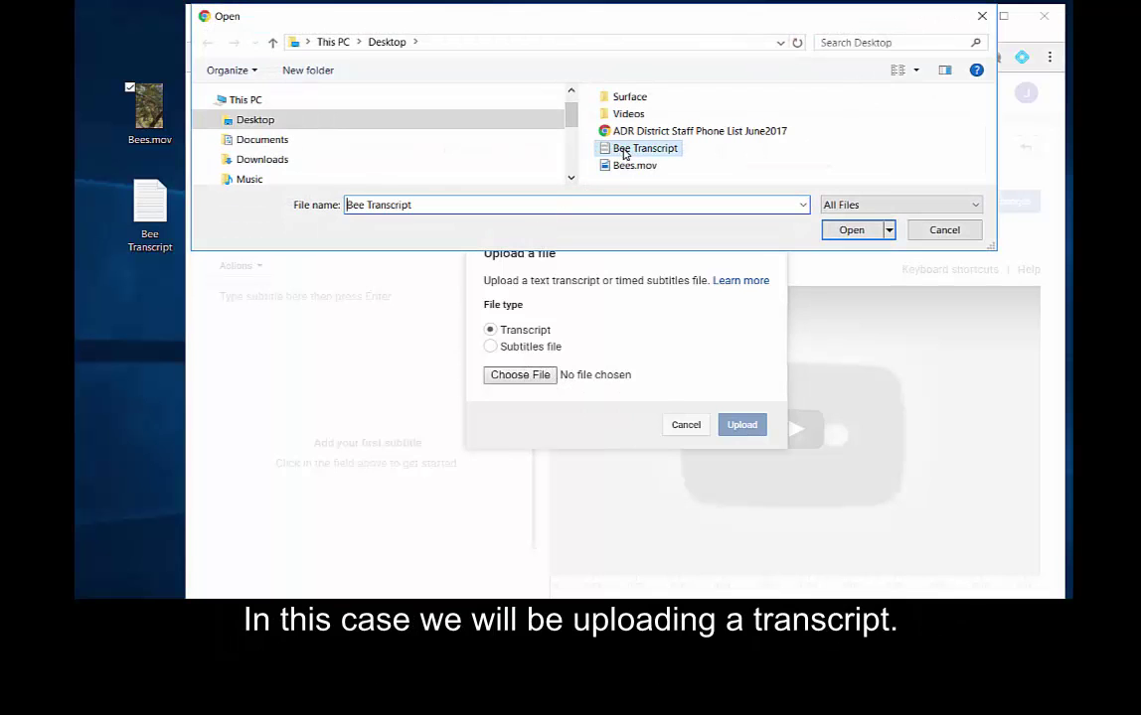
pyautogui.click(847, 230)
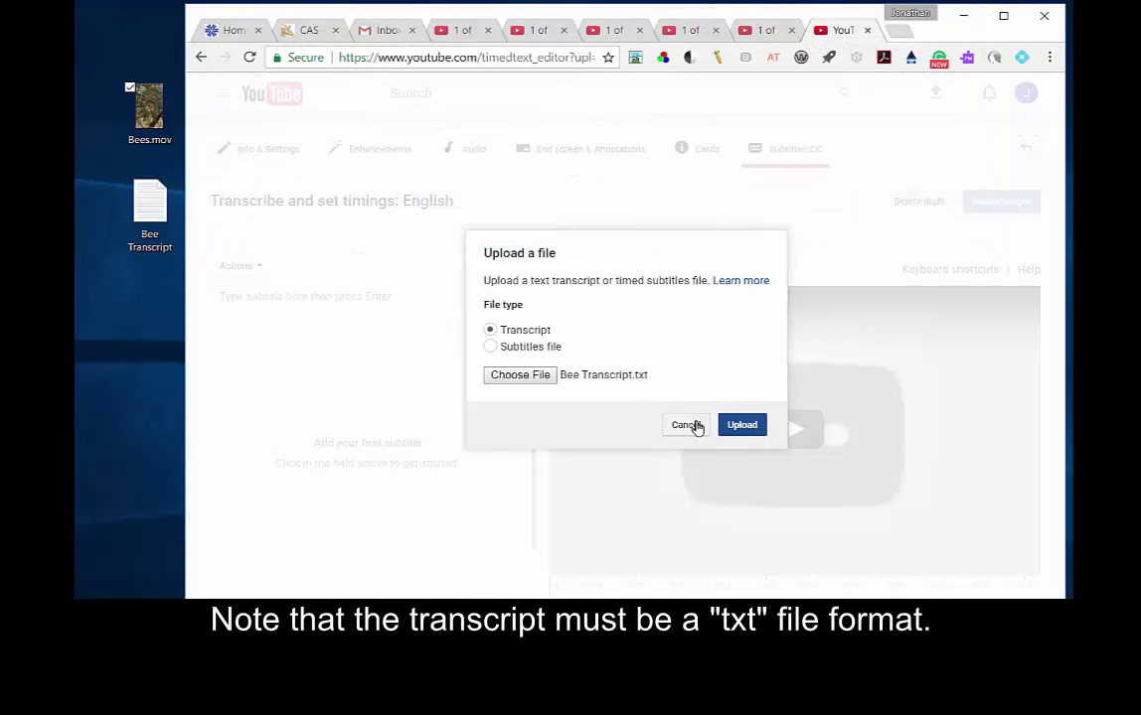
pyautogui.click(735, 425)
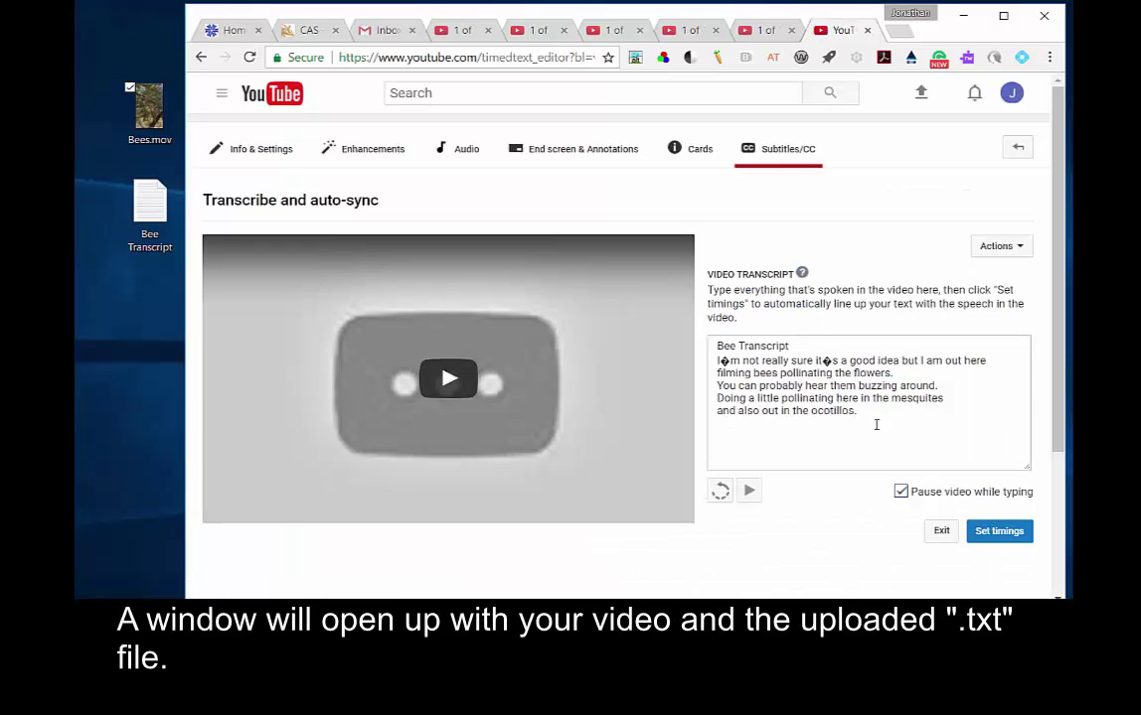
# Set the transcript's timings automatically and open the English draft for editing
pyautogui.click(1002, 539)
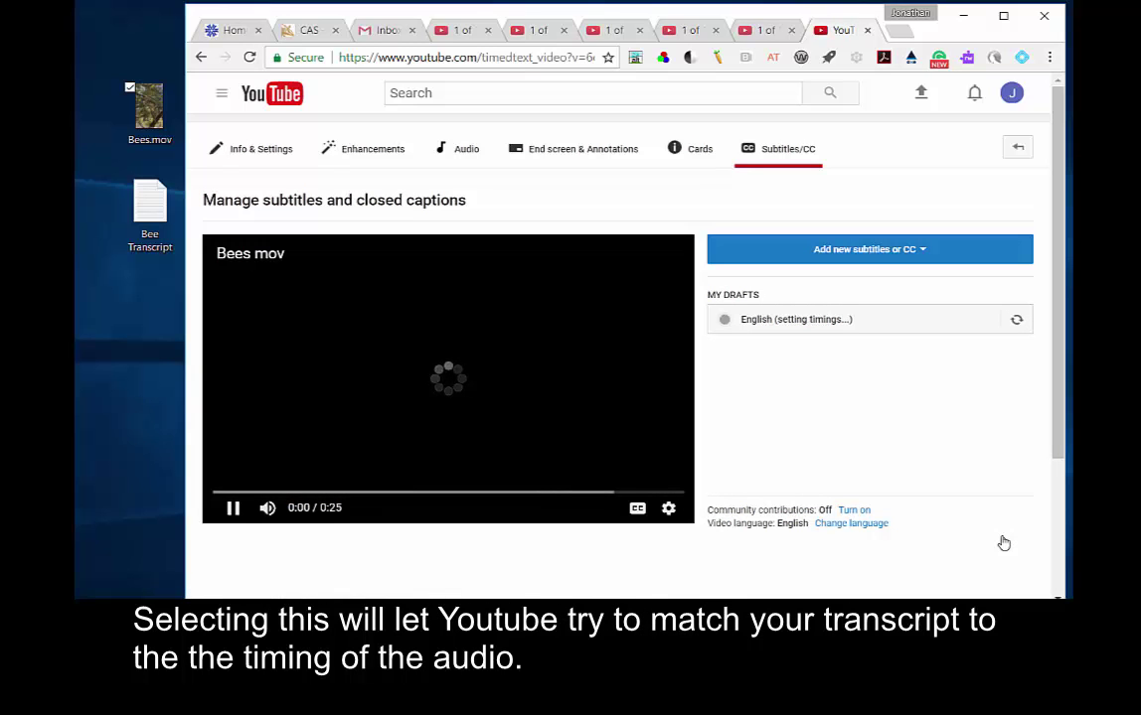
pyautogui.click(812, 328)
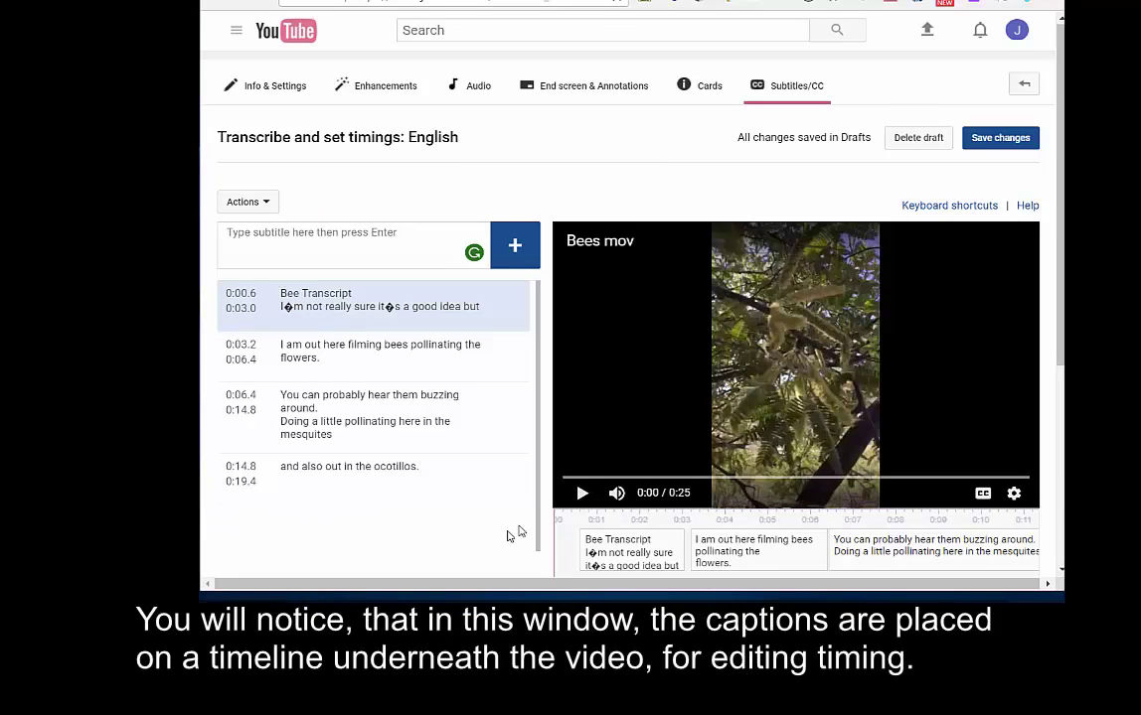
# Play the video to check the caption timing and return playback to the beginning
pyautogui.moveTo(644, 536)
pyautogui.moveTo(728, 538)
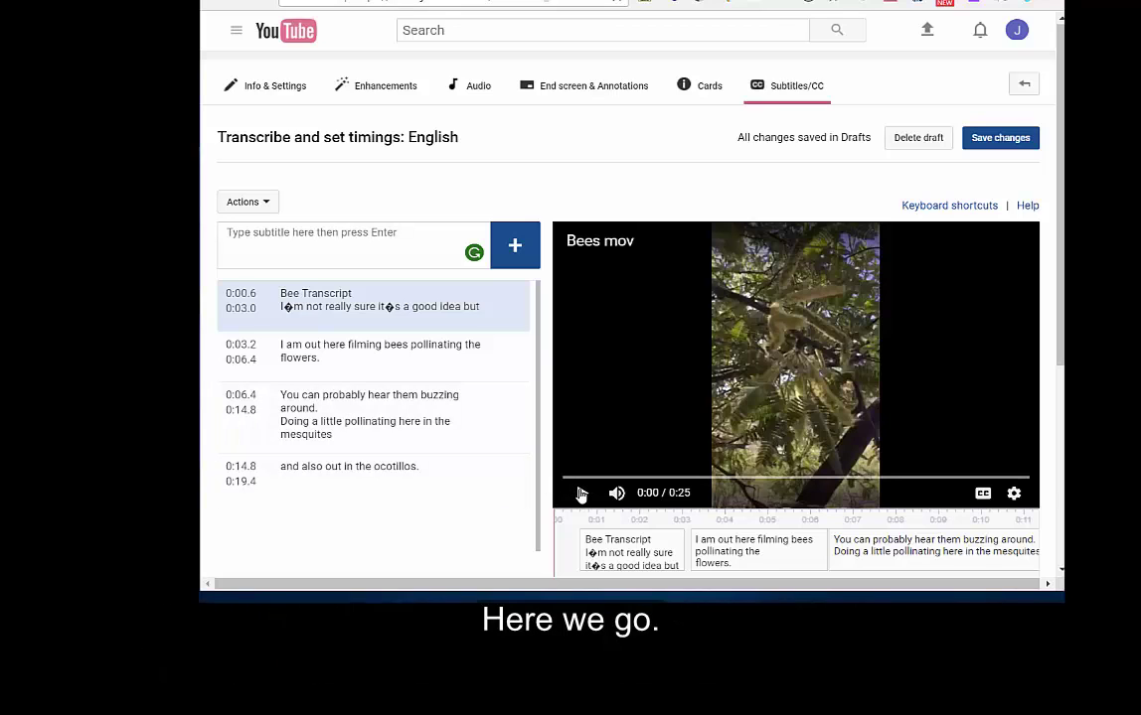
pyautogui.click(581, 494)
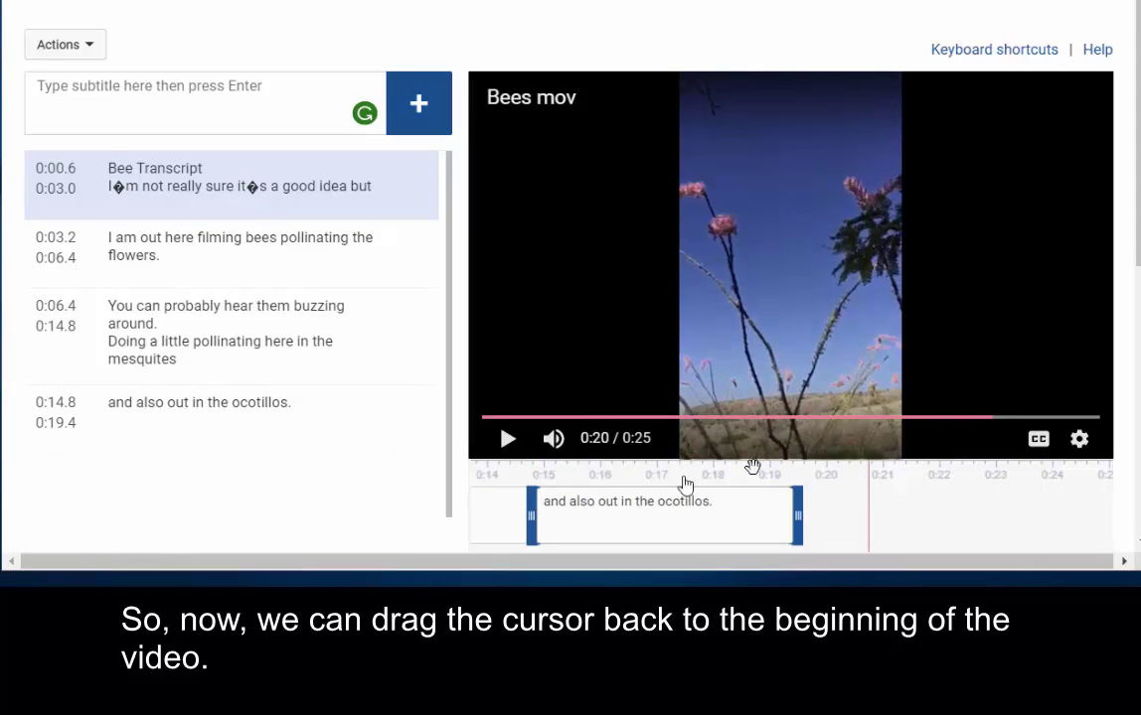
pyautogui.moveTo(983, 420); pyautogui.dragTo(517, 421)
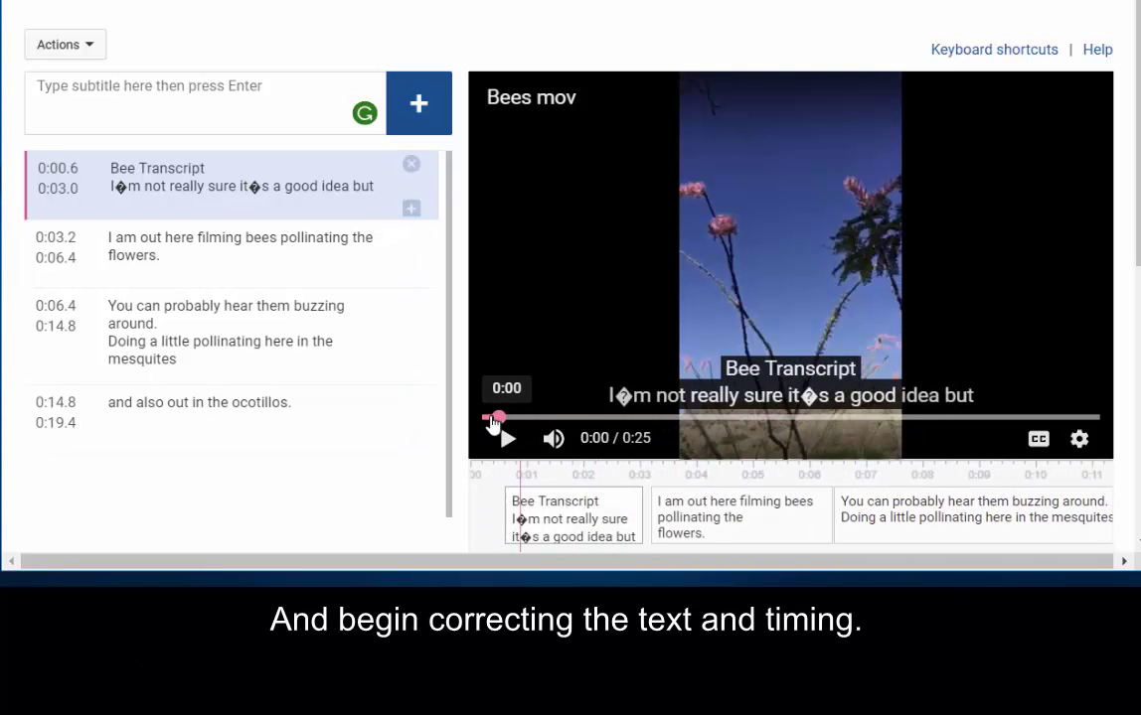
pyautogui.click(487, 422)
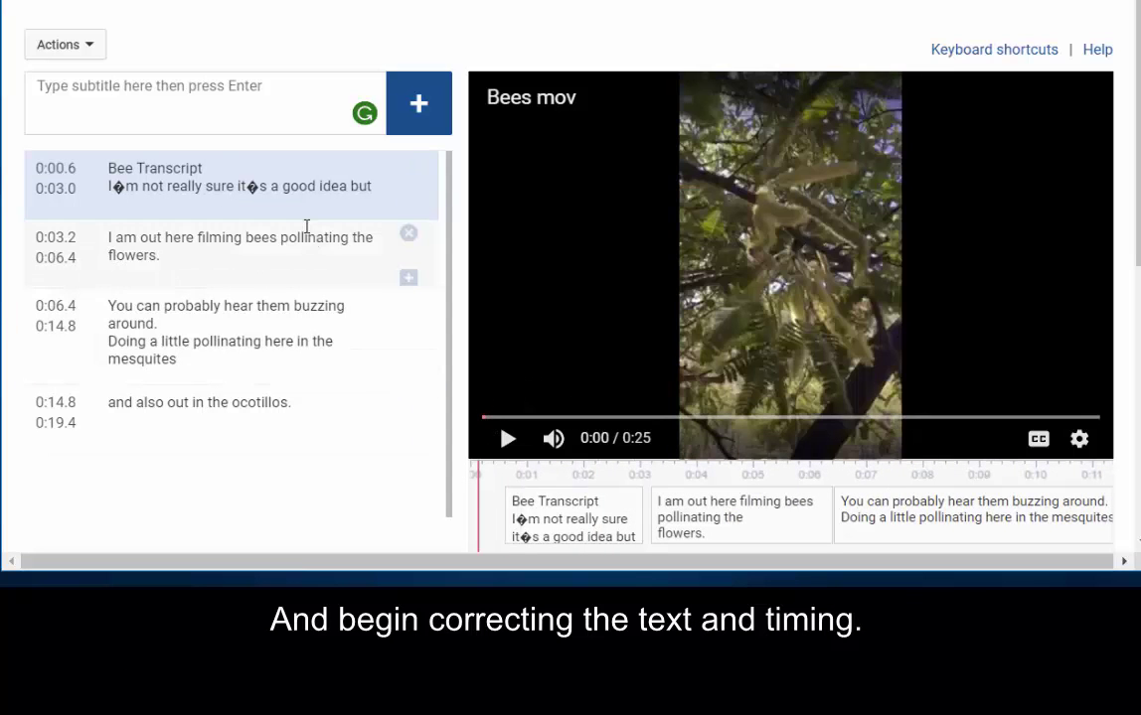
# Remove the "Bee Transcript" title line from the first caption and restore the apostrophes in "I'm" and "it's"
pyautogui.moveTo(208, 168); pyautogui.dragTo(101, 174)
pyautogui.press('BackSpace')
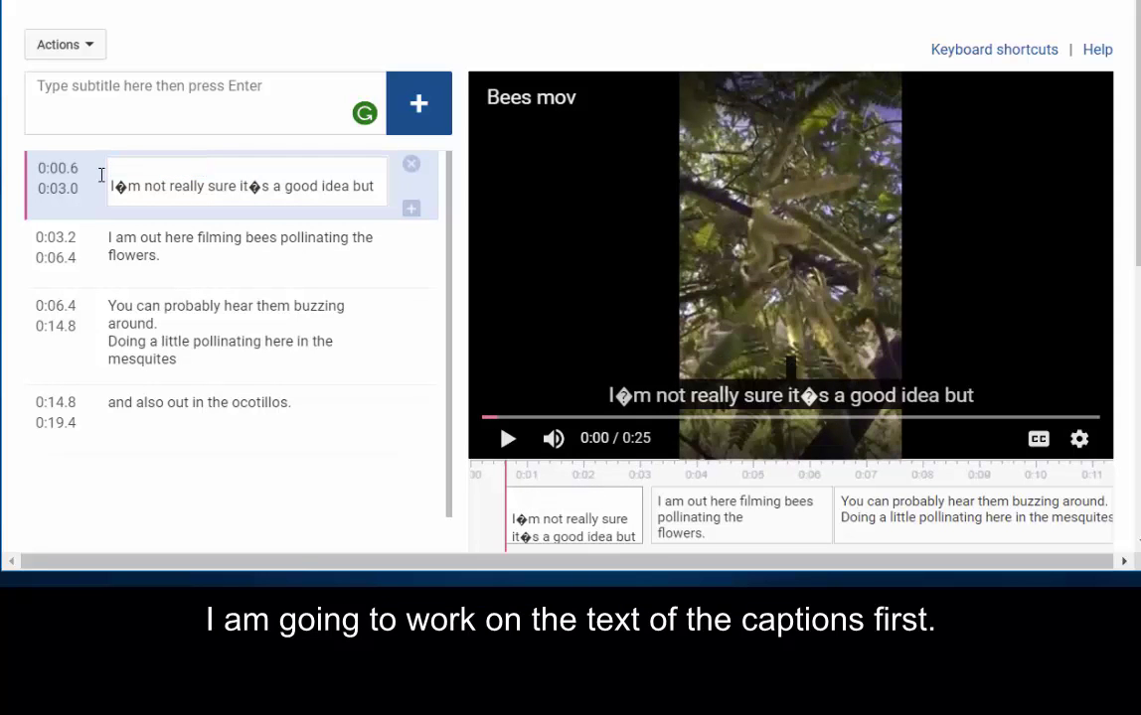
pyautogui.press('Delete')
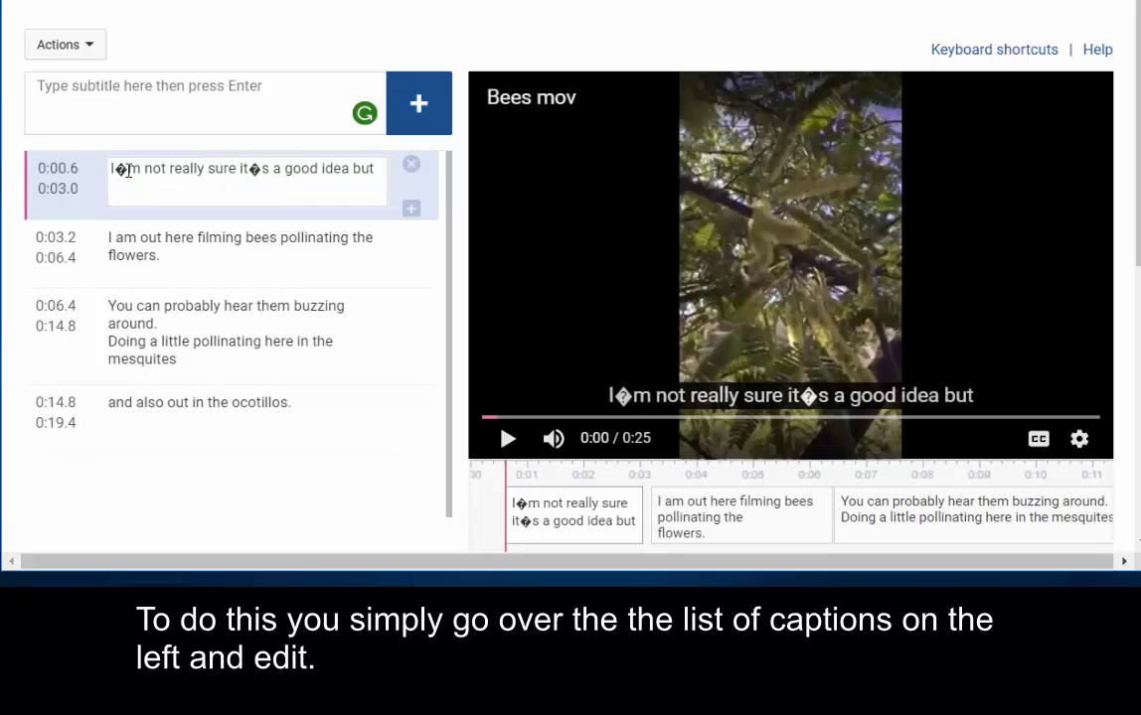
pyautogui.press('BackSpace')
pyautogui.write("'")
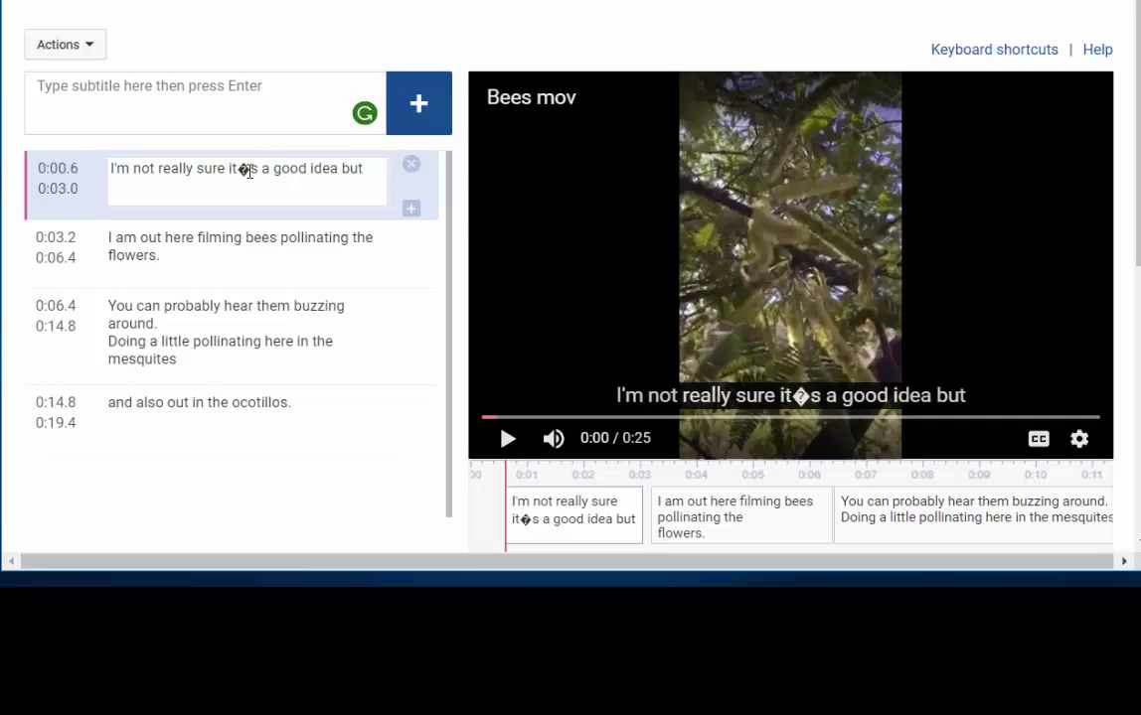
pyautogui.press('BackSpace')
pyautogui.write("'")
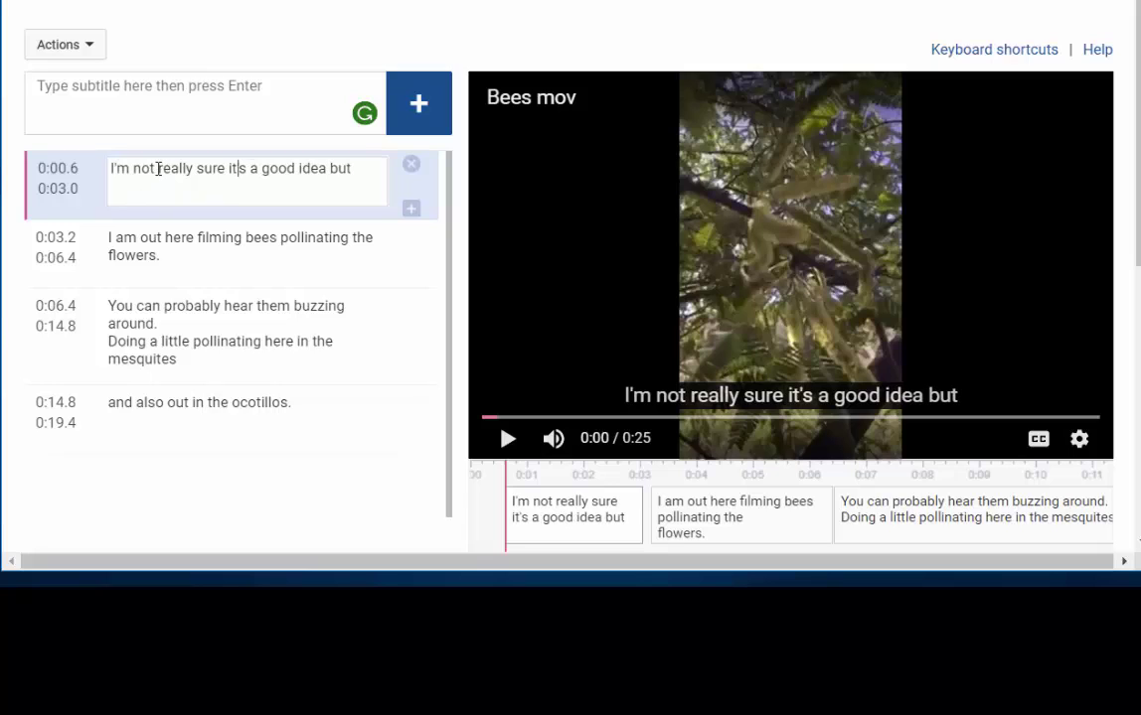
# Move the word "really" in the first caption so it reads "I'm not sure it's really a good idea but"
pyautogui.press('Delete')
pyautogui.press('Delete')
pyautogui.press('Delete')
pyautogui.press('Delete')
pyautogui.press('Delete')
pyautogui.press('Delete')
pyautogui.press('Delete')
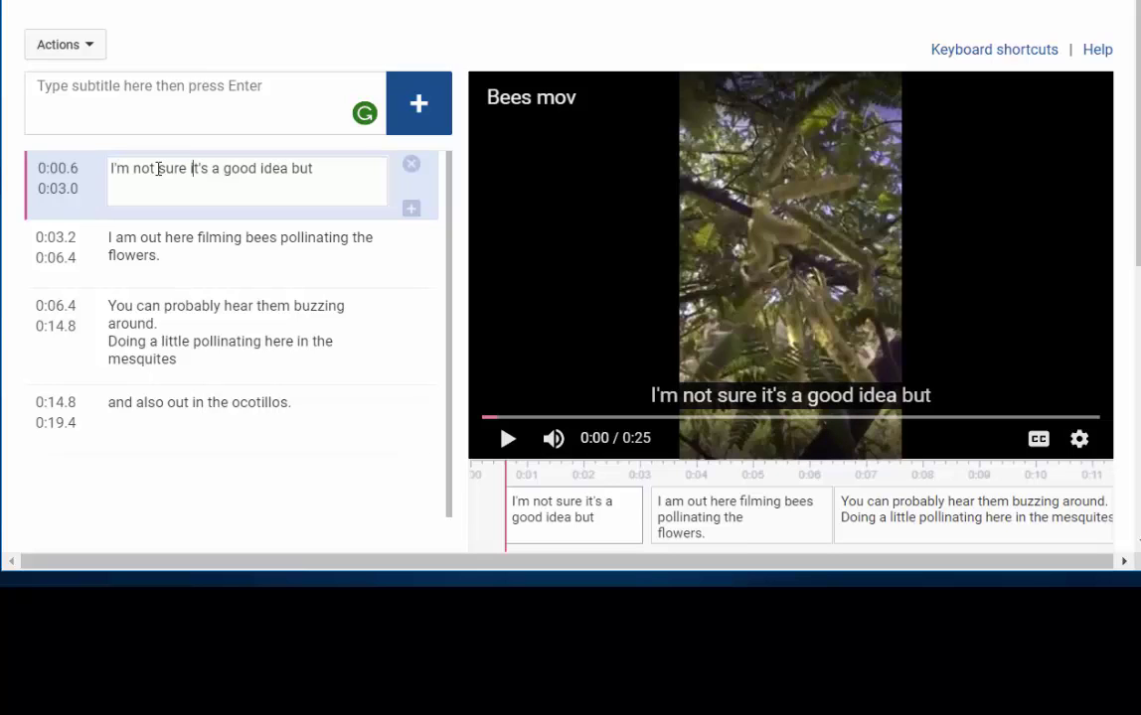
pyautogui.write('really')
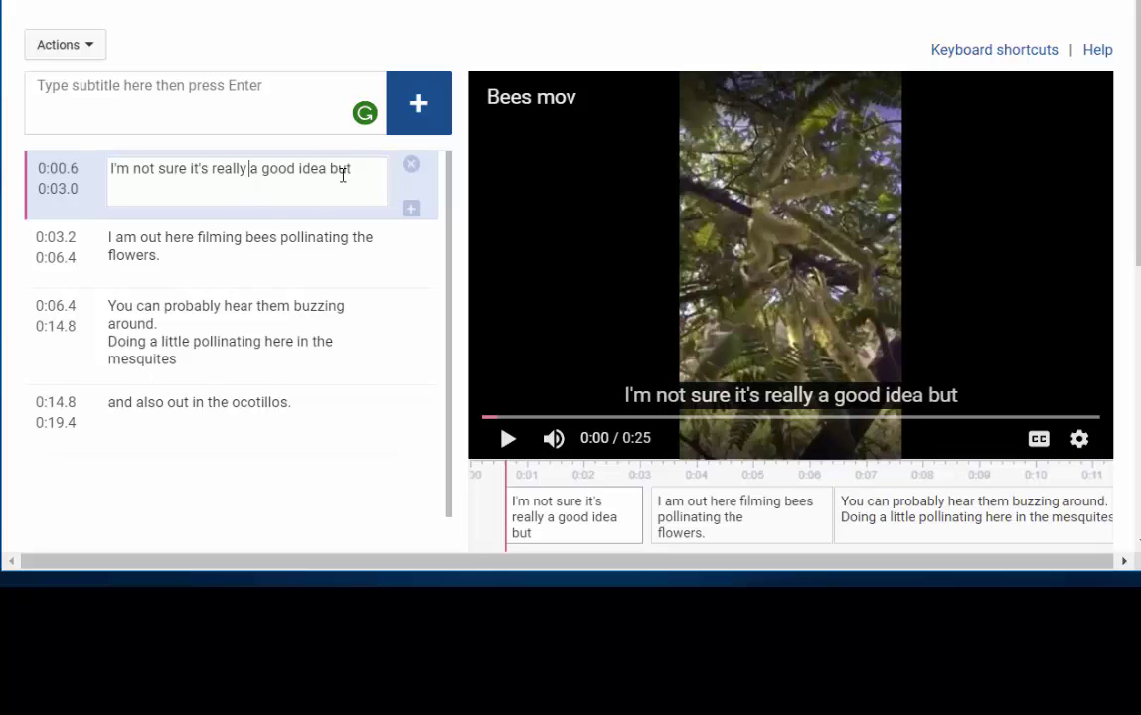
# Move "Doing a little pollinating here in the mesquites" out of the third caption into its own caption before "and also out in the ocotillos."
pyautogui.moveTo(85, 337); pyautogui.dragTo(303, 357)
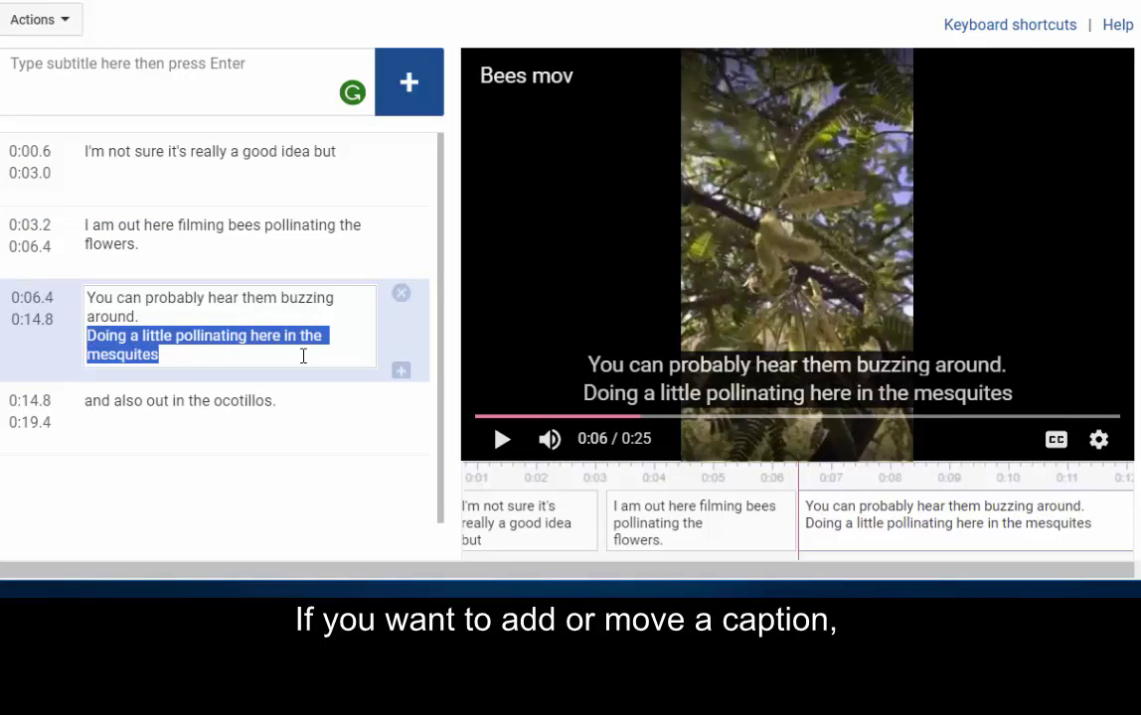
pyautogui.hotkey('ctrl', 'x')
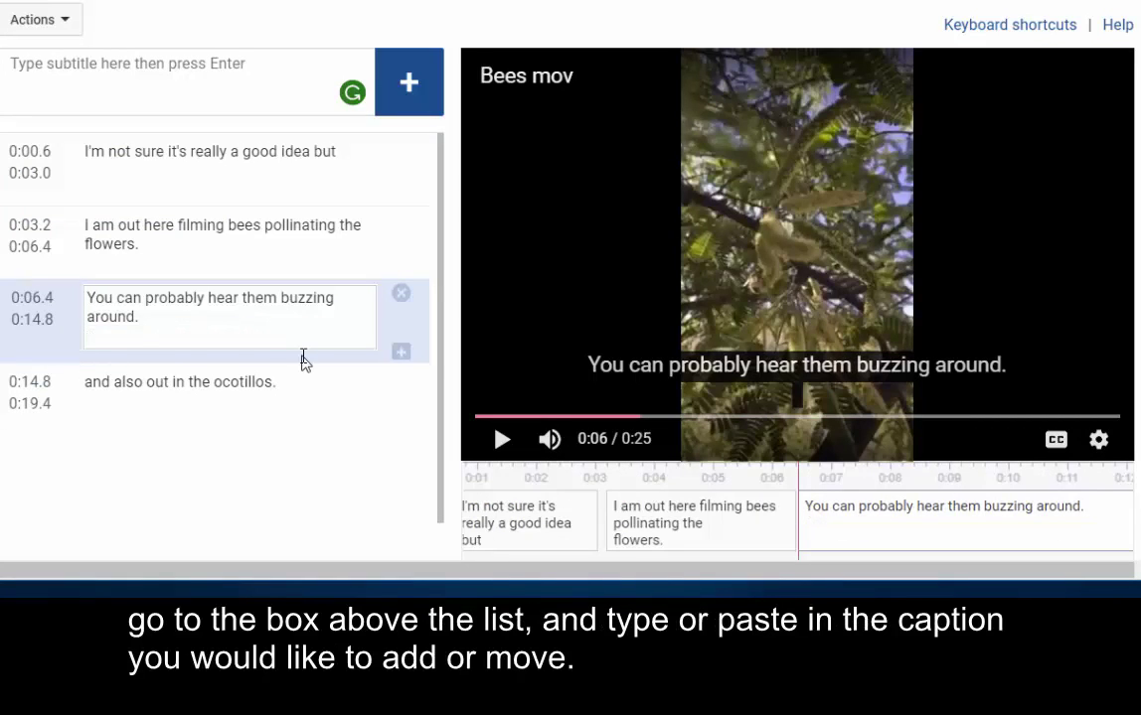
pyautogui.press('BackSpace')
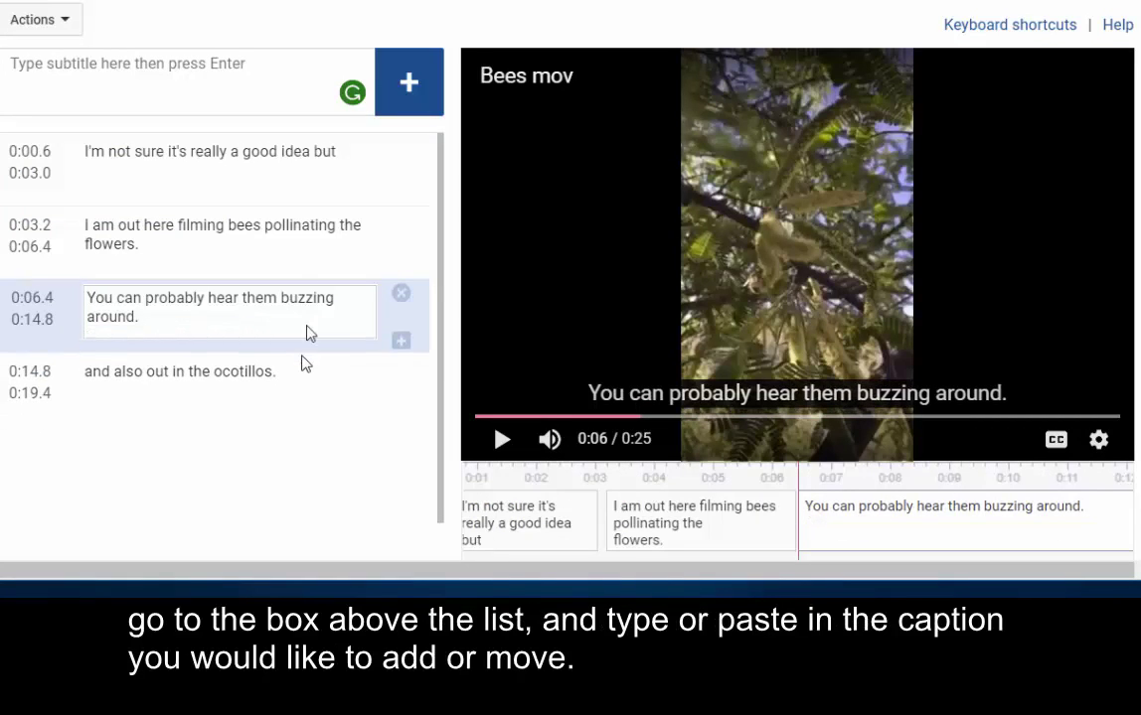
pyautogui.click(108, 64)
pyautogui.hotkey('ctrl', 'v')
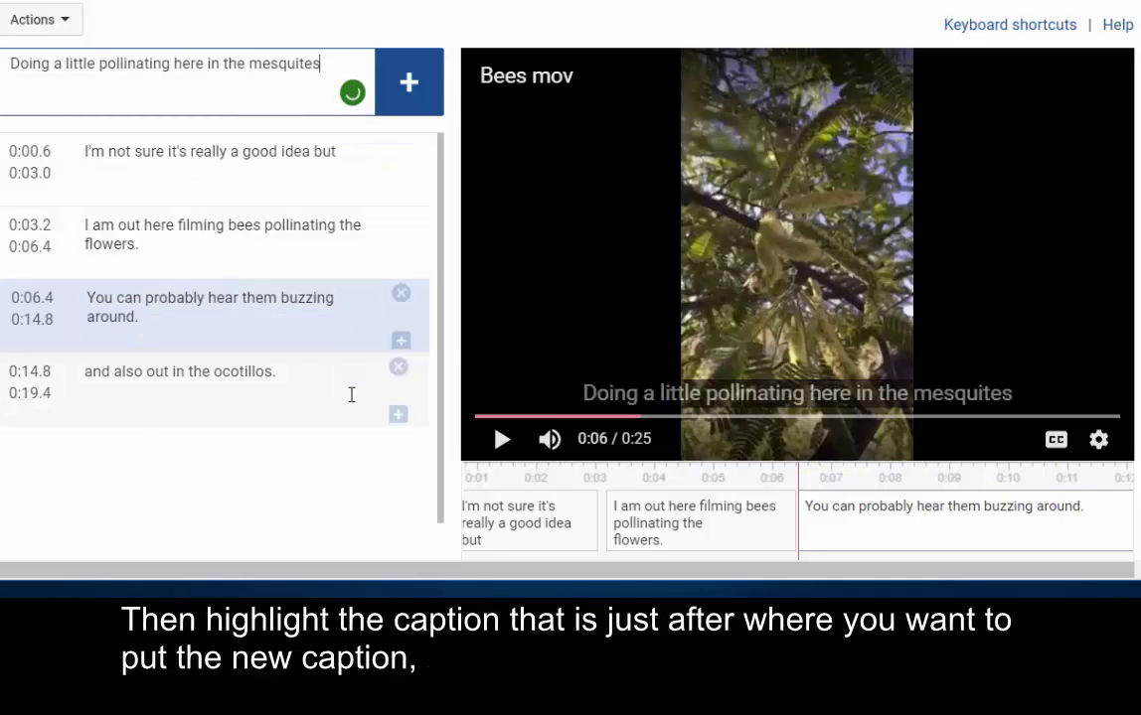
pyautogui.click(352, 395)
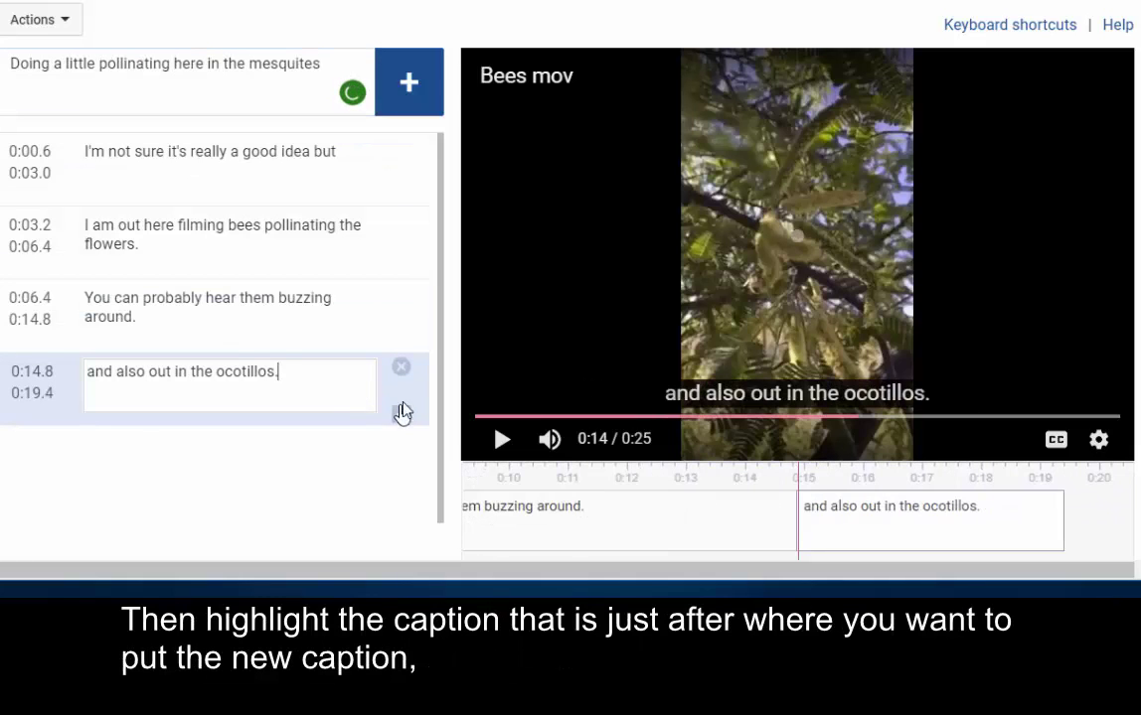
pyautogui.moveTo(408, 198)
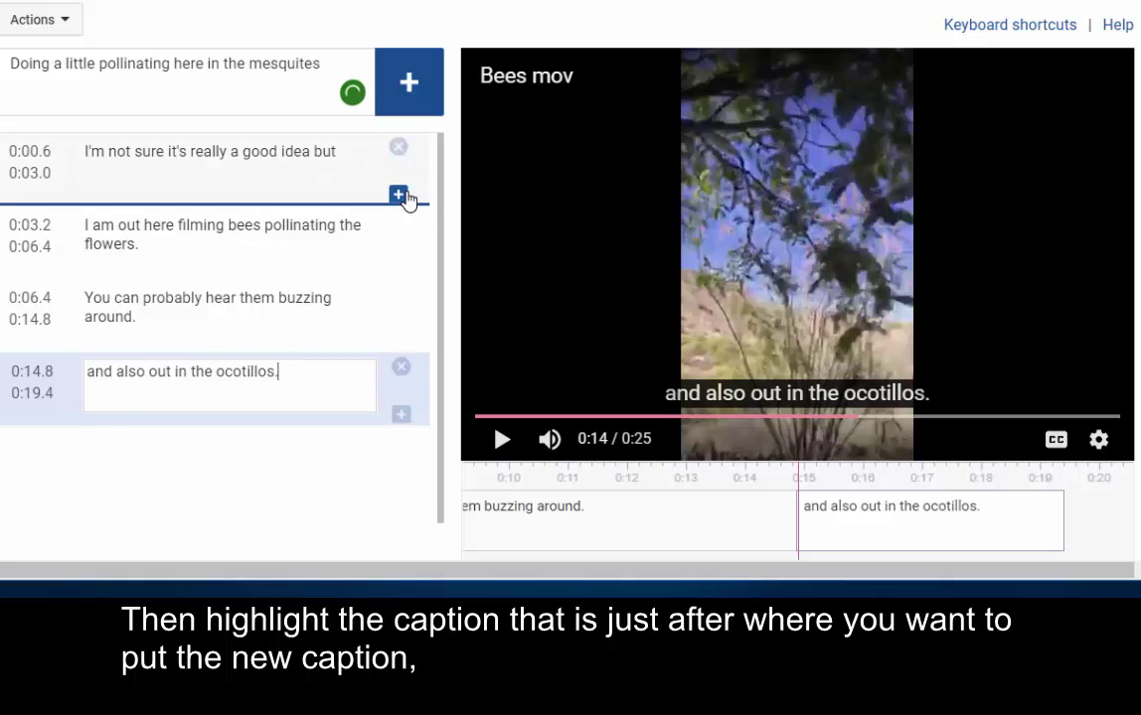
pyautogui.click(410, 89)
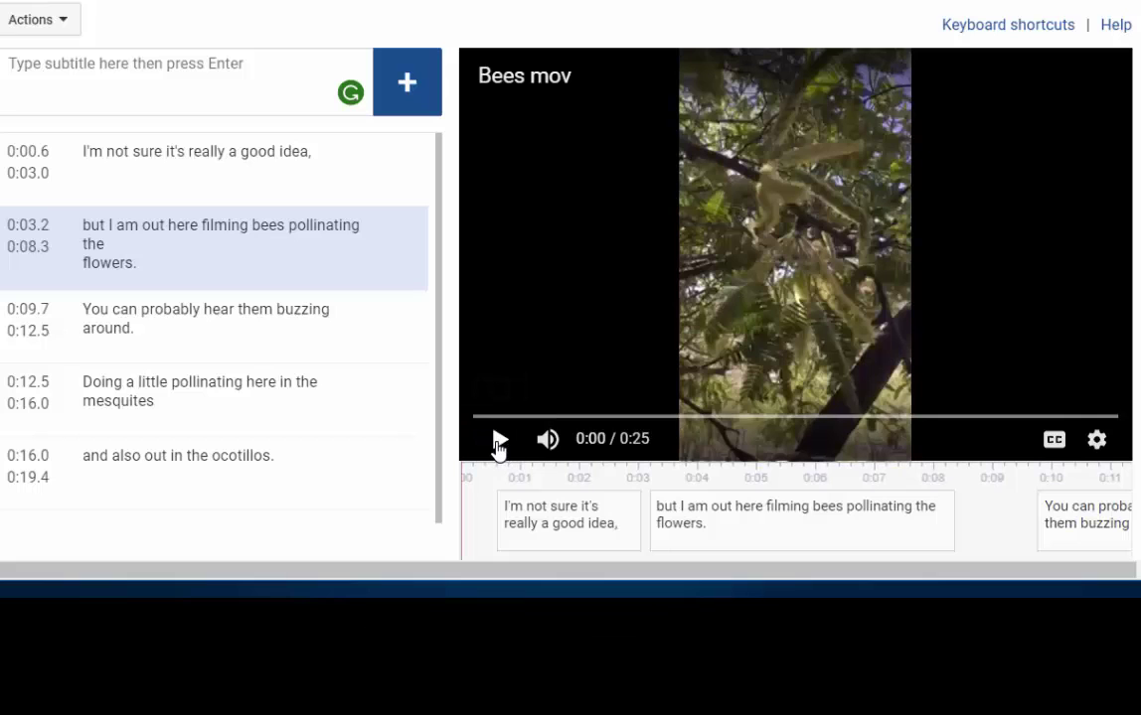
# Play the opening and retime the first two captions so the first ends at 0:02.5 and the second starts at 0:02.8
pyautogui.click(499, 441)
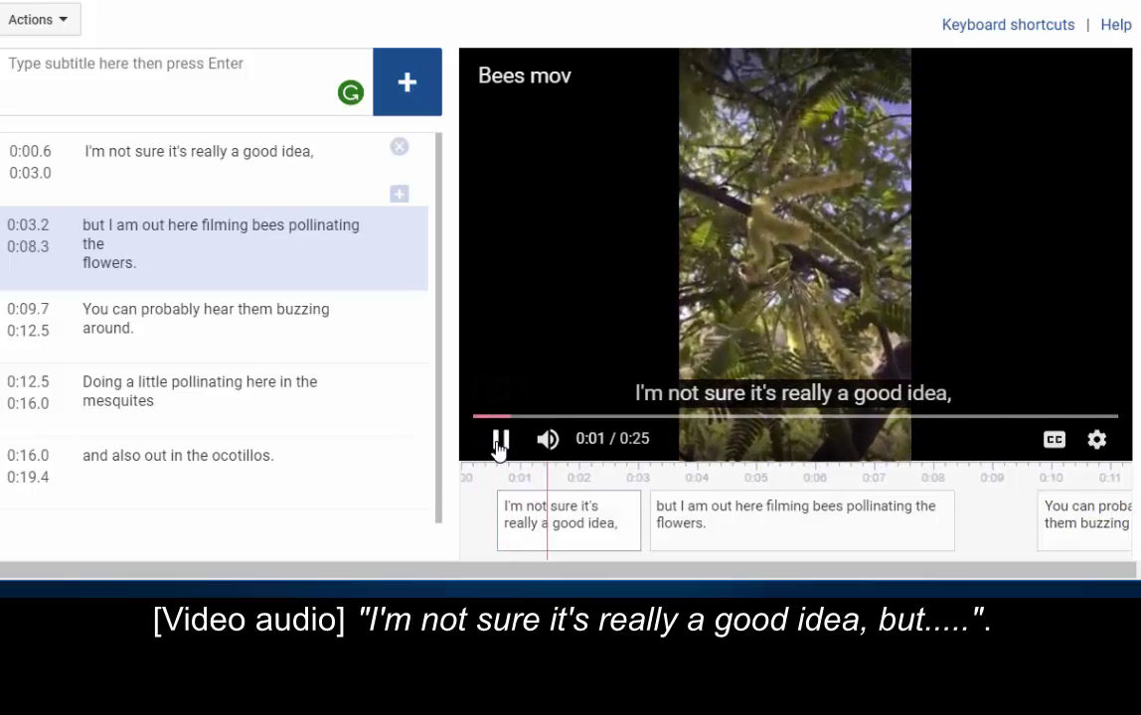
pyautogui.click(499, 442)
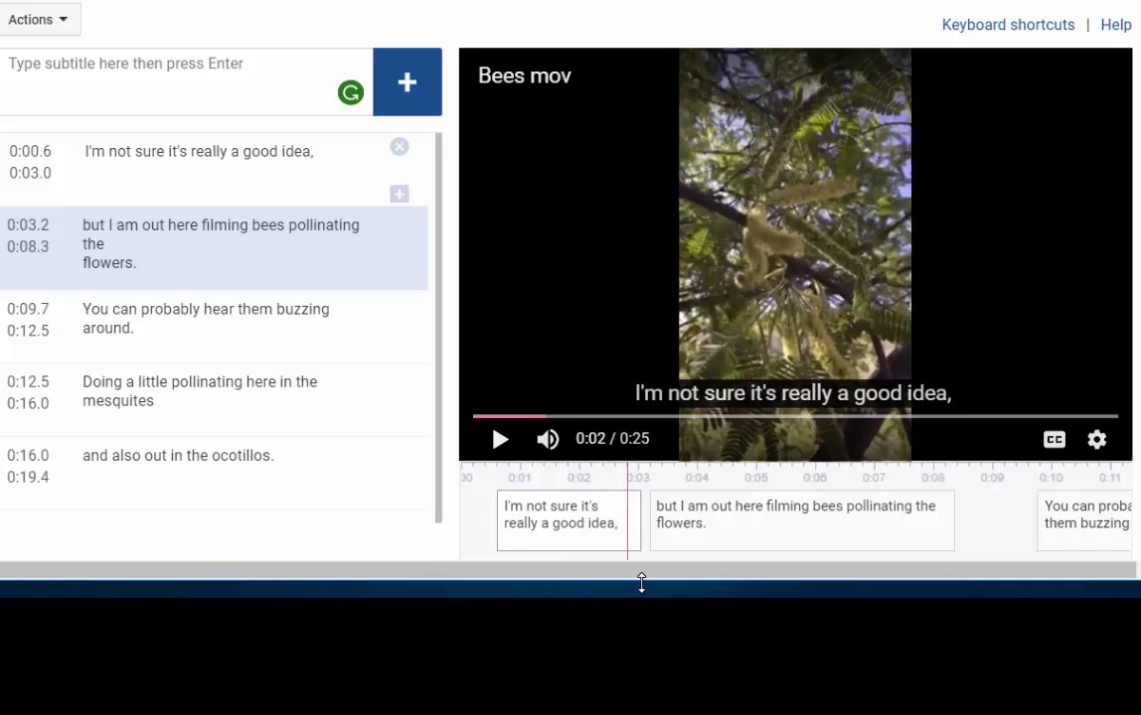
pyautogui.moveTo(637, 528)
pyautogui.moveTo(637, 534)
pyautogui.mouseDown()
pyautogui.moveTo(600, 531)
pyautogui.moveTo(626, 523)
pyautogui.mouseUp()
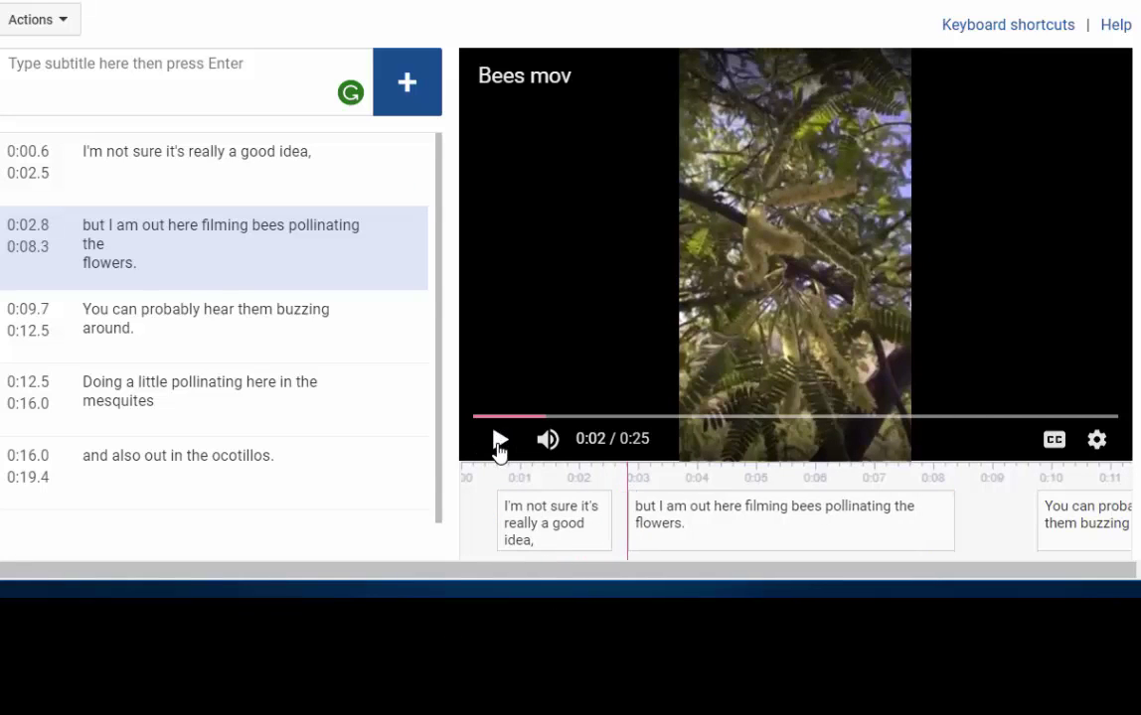
# Play the second caption, set its end to 0:06.3 and start "You can probably hear them buzzing around." at 0:06.8
pyautogui.click(499, 441)
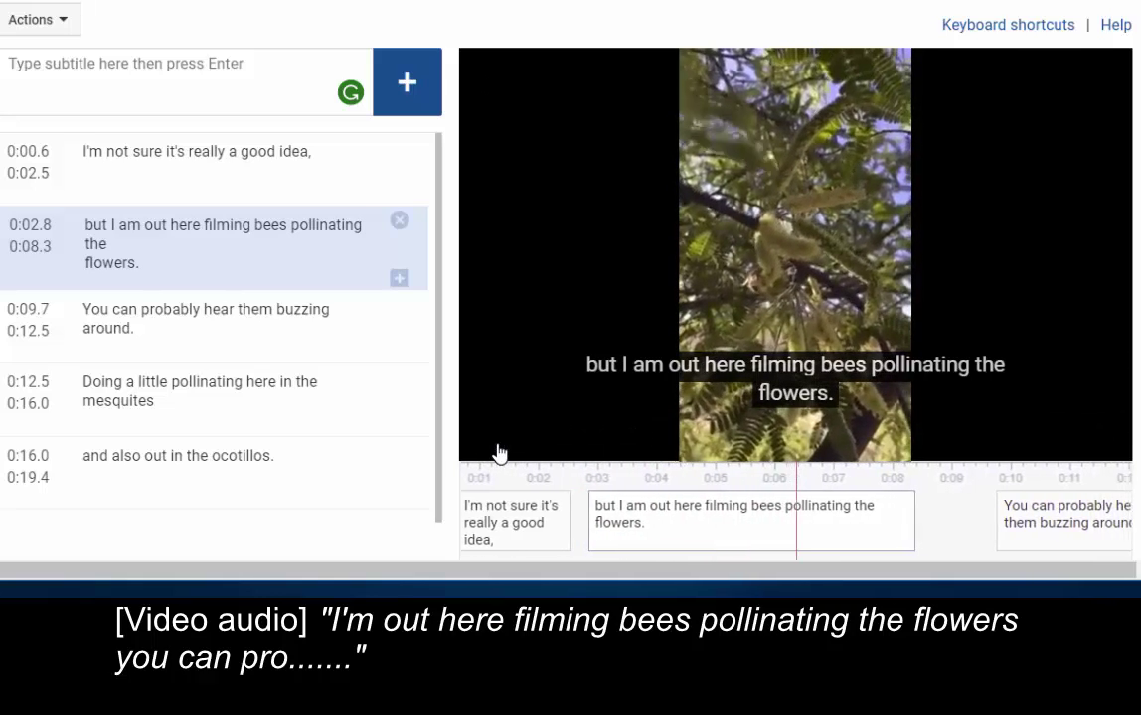
pyautogui.click(499, 443)
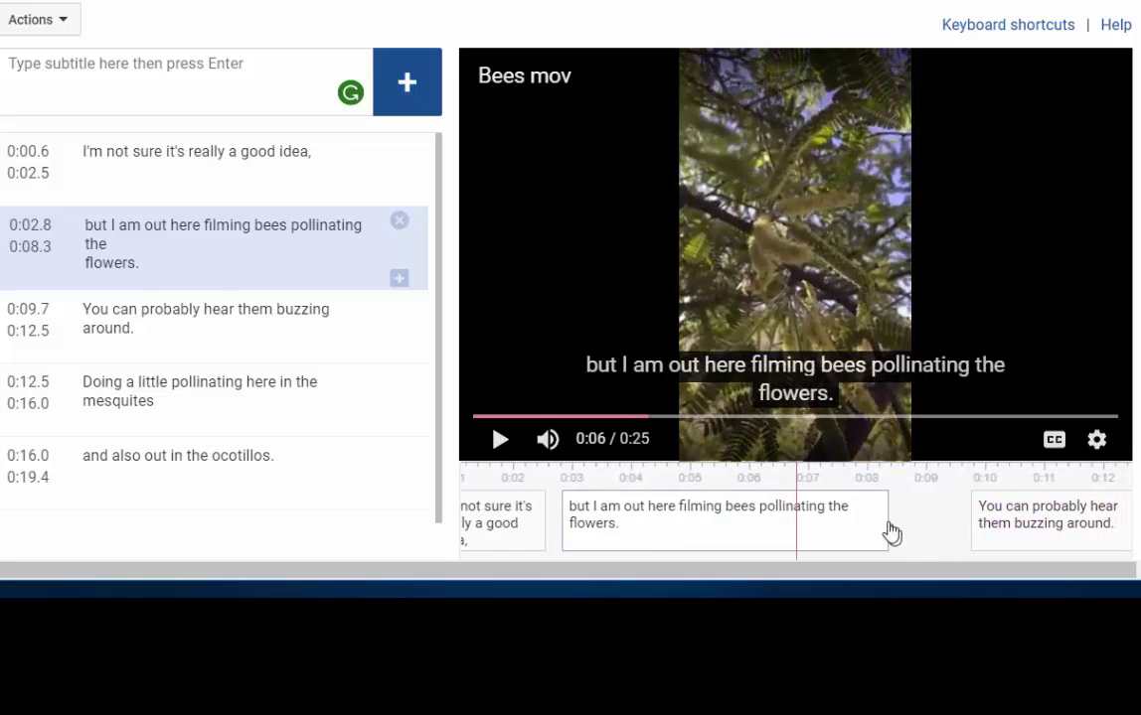
pyautogui.moveTo(888, 524); pyautogui.dragTo(771, 516)
pyautogui.moveTo(949, 510); pyautogui.dragTo(798, 513)
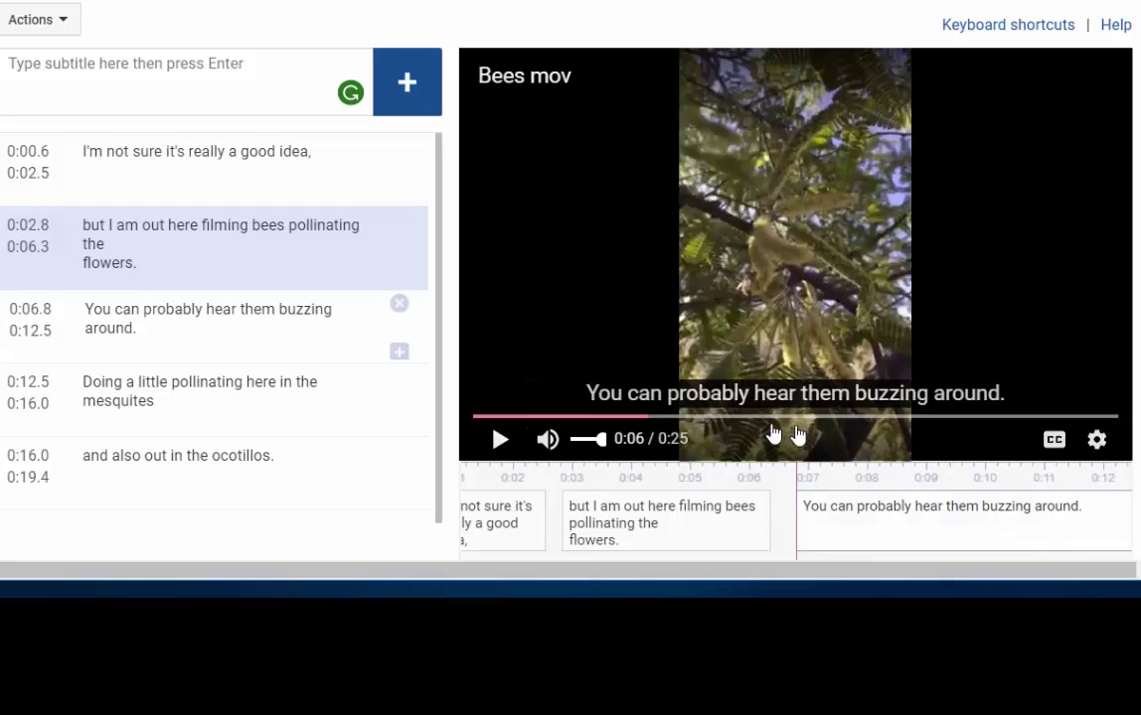
# Replay the transition after "flowers." and set the start of the "You can probably hear them buzzing around." caption to 0:06.3
pyautogui.click(613, 417)
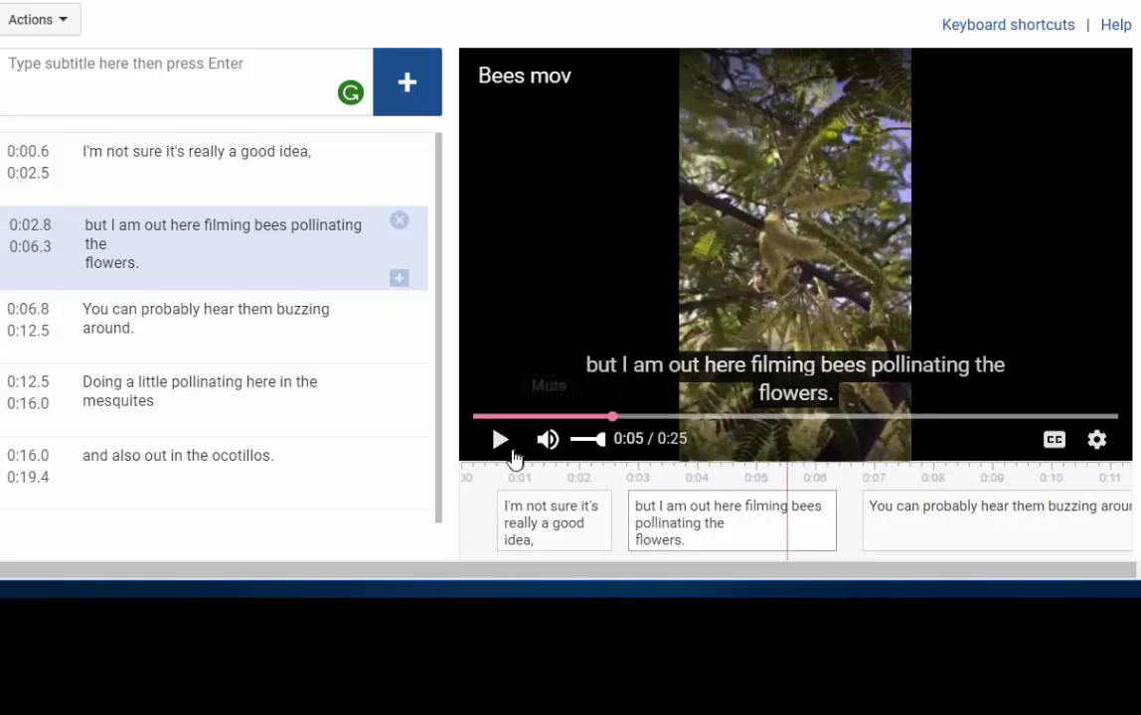
pyautogui.click(501, 440)
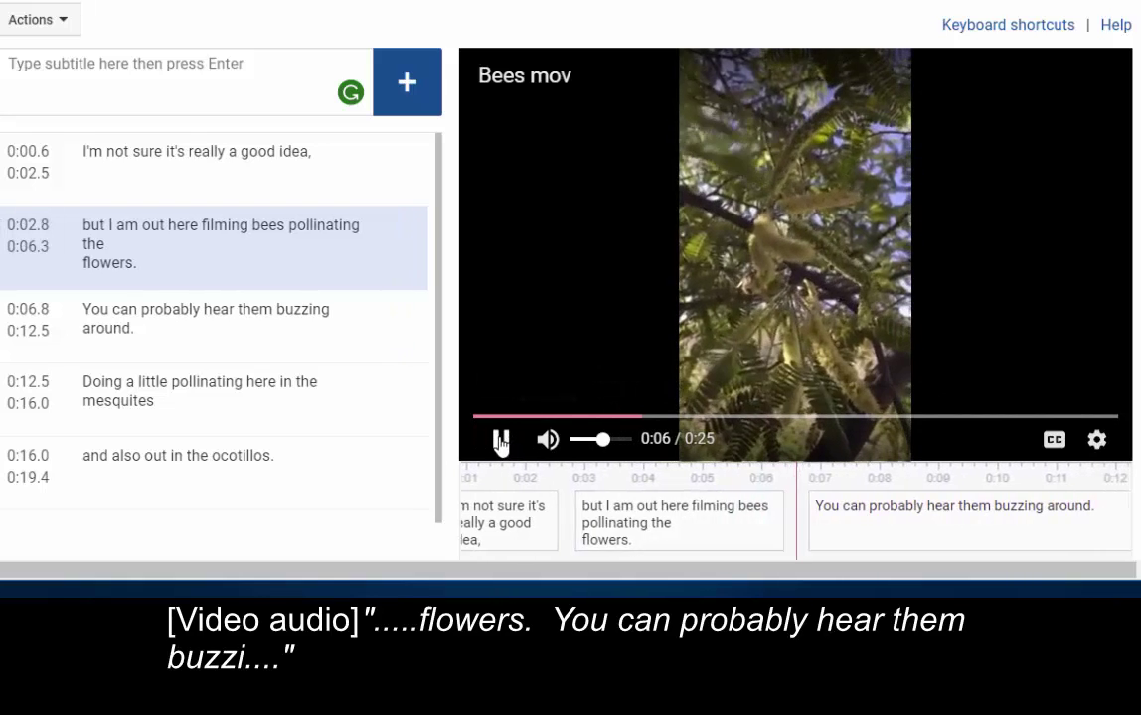
pyautogui.click(501, 440)
pyautogui.click(752, 527)
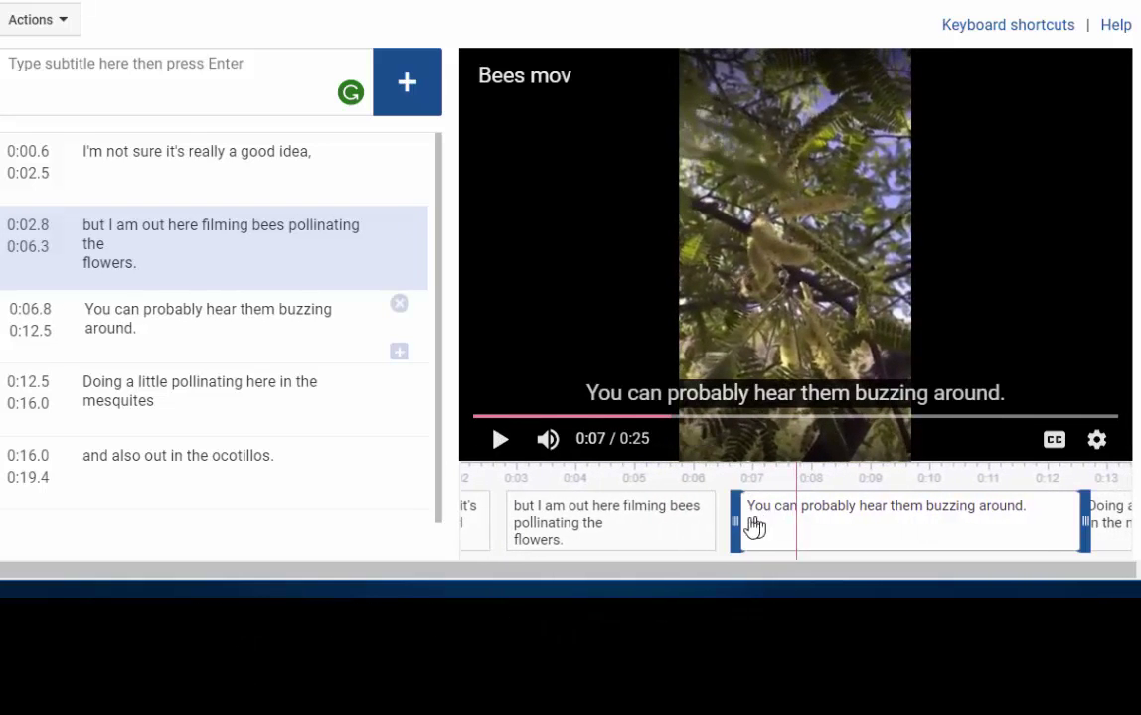
pyautogui.moveTo(743, 522); pyautogui.dragTo(717, 523)
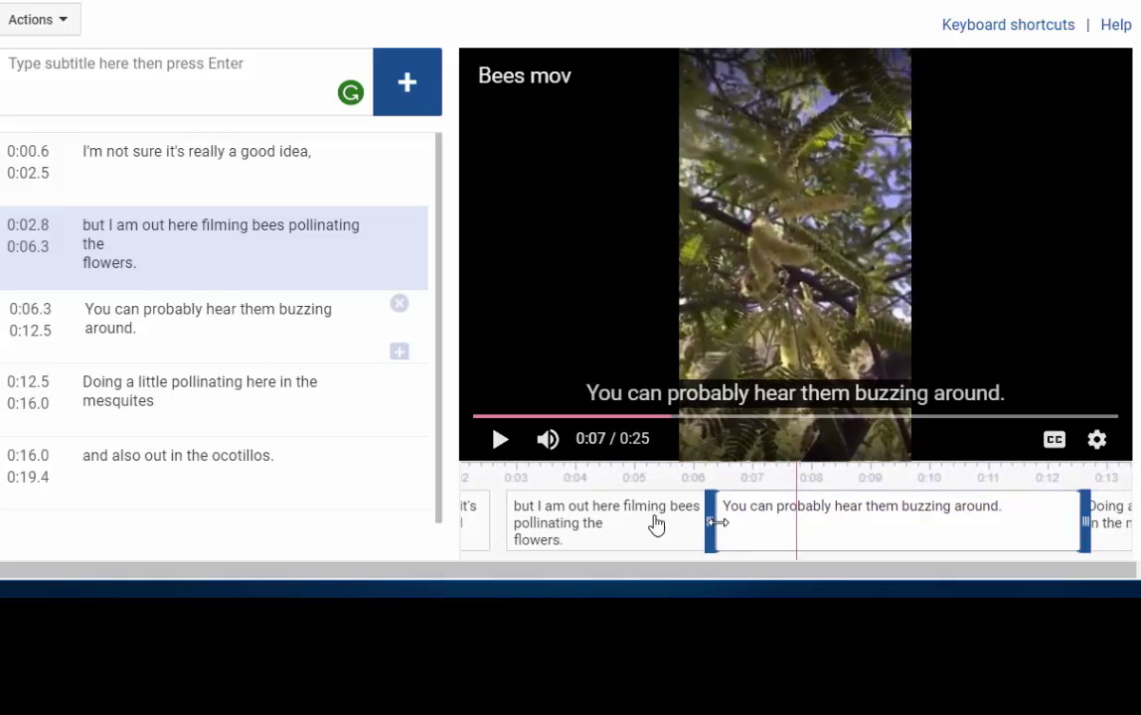
# Play the rest of the buzzing caption and set its end time to 0:09.1
pyautogui.click(500, 440)
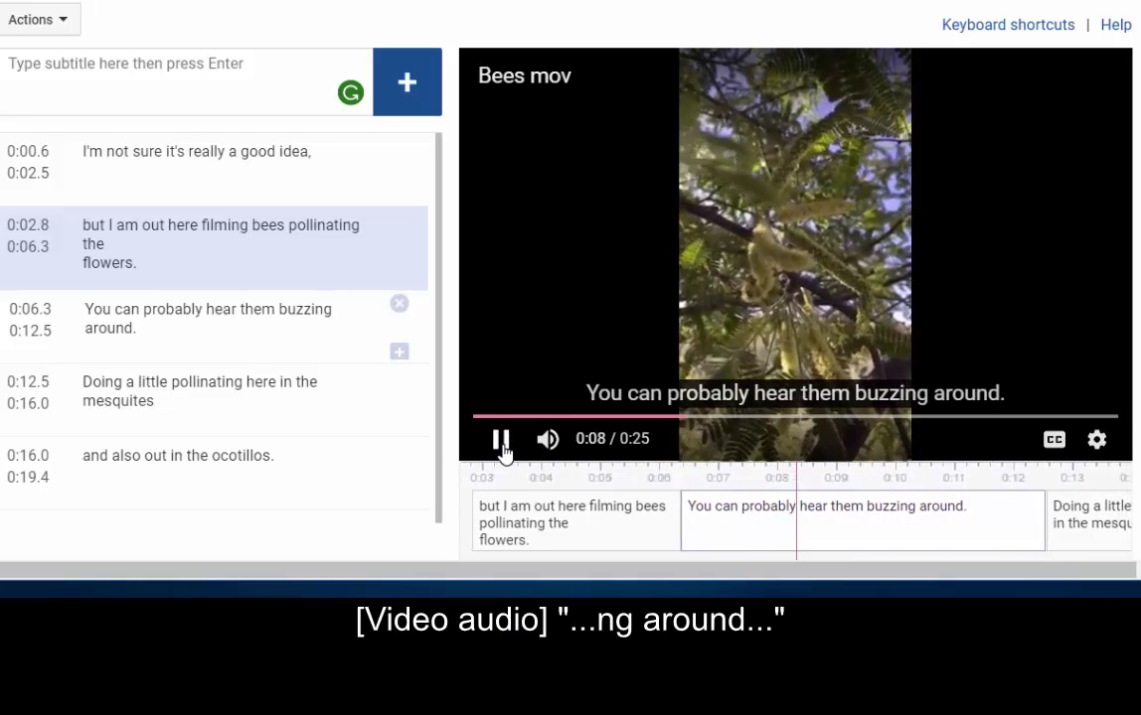
pyautogui.click(502, 449)
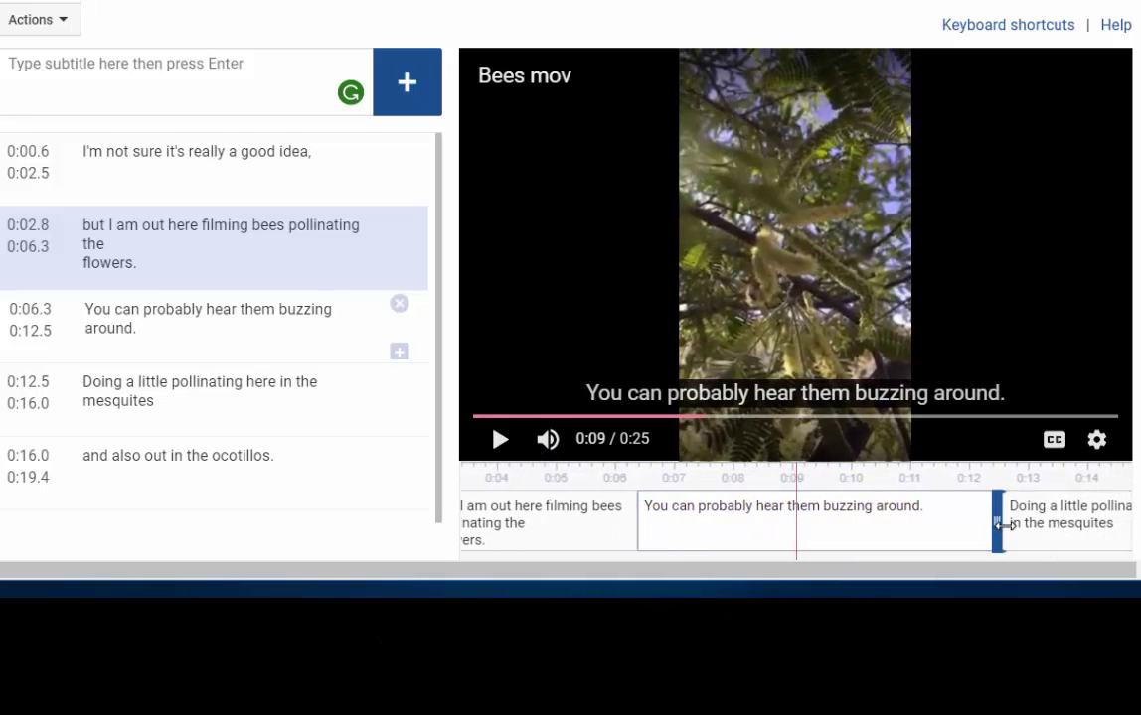
pyautogui.moveTo(999, 525); pyautogui.dragTo(795, 525)
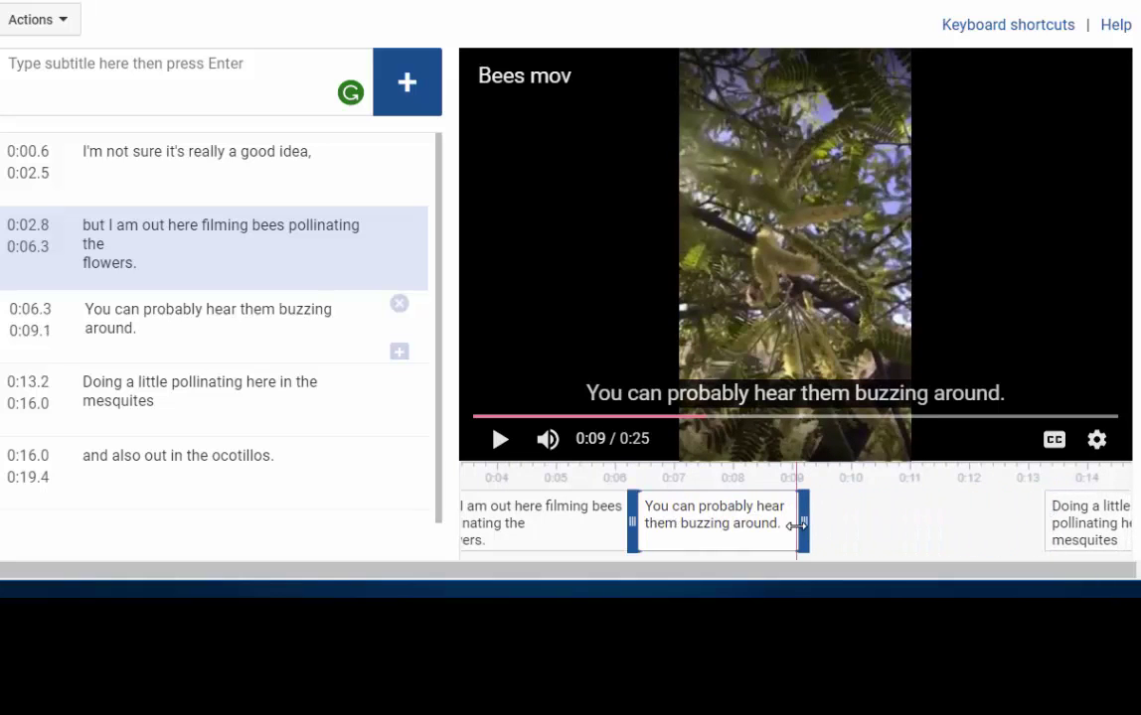
# Play on to the next spoken line and set the start of the "Doing a little pollinating" caption to 0:11.0
pyautogui.click(500, 440)
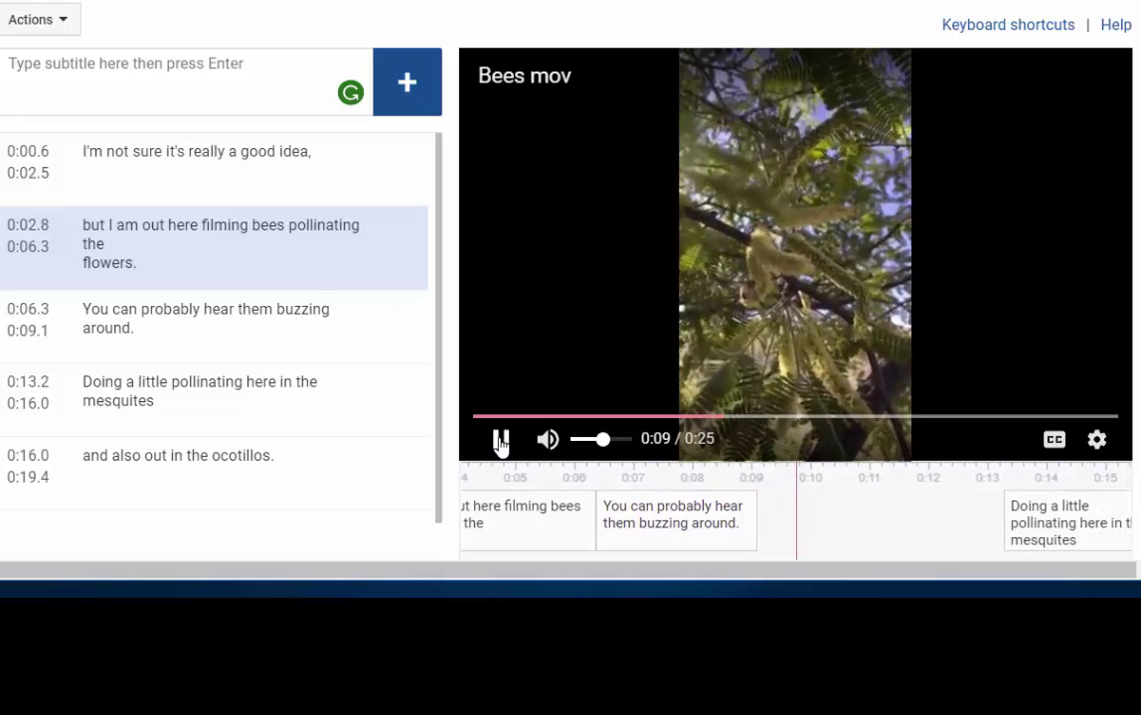
pyautogui.click(501, 440)
pyautogui.click(942, 536)
pyautogui.moveTo(904, 509); pyautogui.dragTo(778, 513)
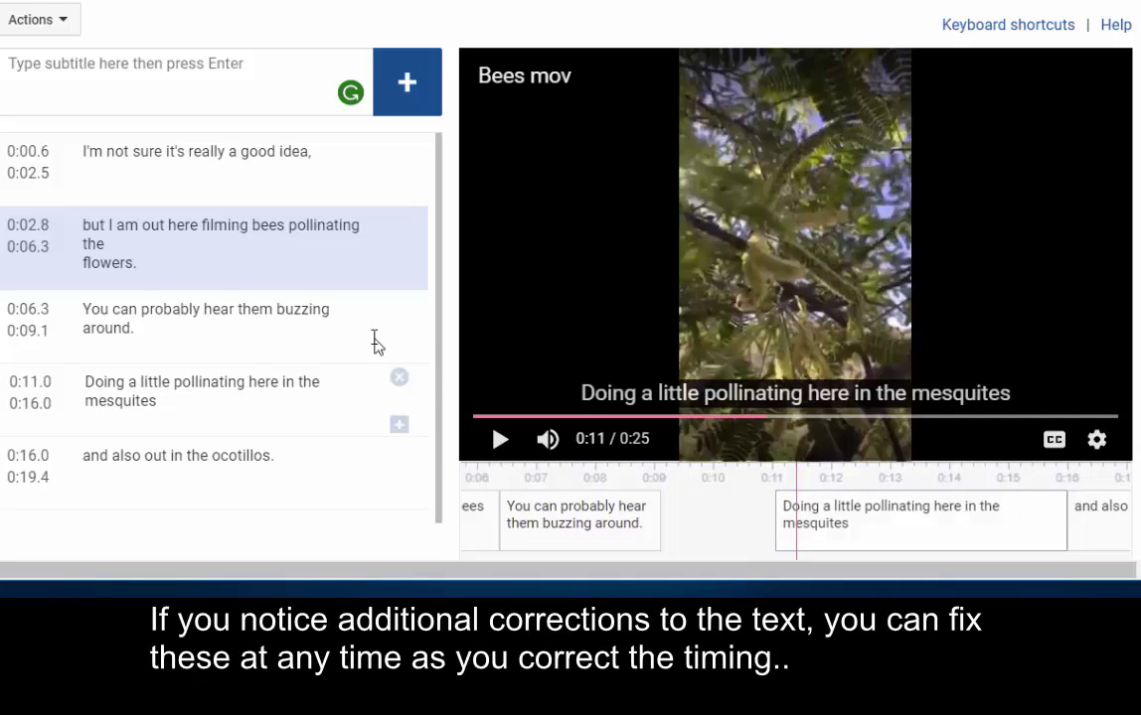
# Correct the fourth caption's text to "They're doing a little pollinating here in the mesquites"
pyautogui.click(90, 379)
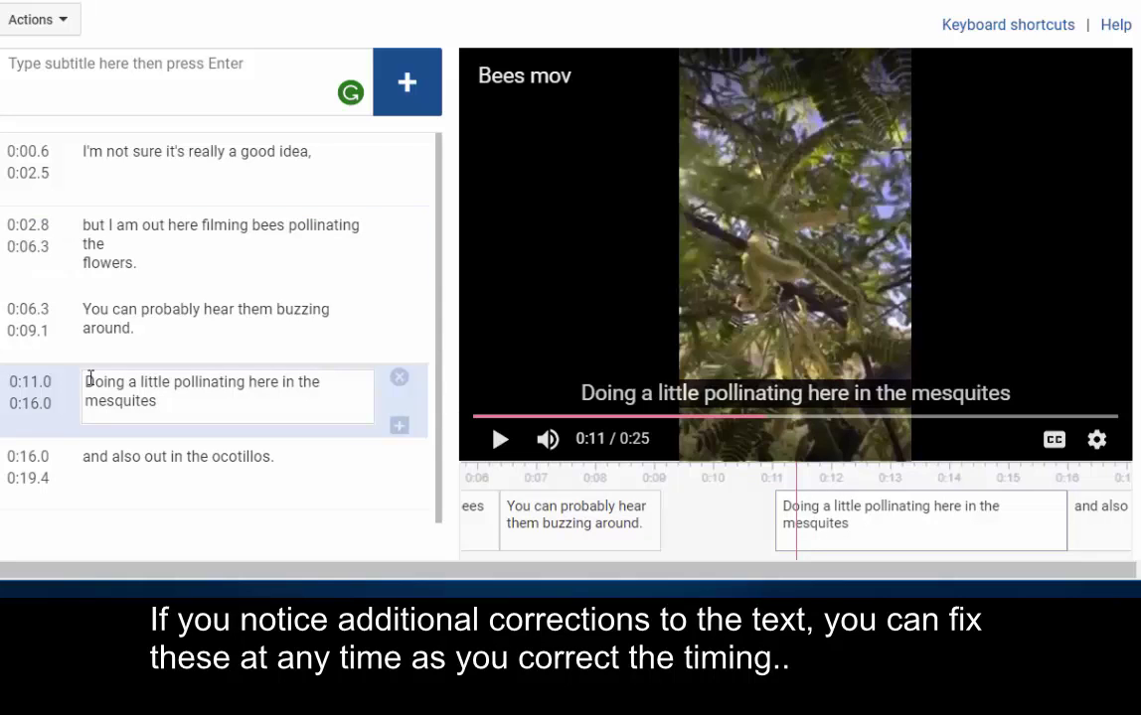
pyautogui.write("They'")
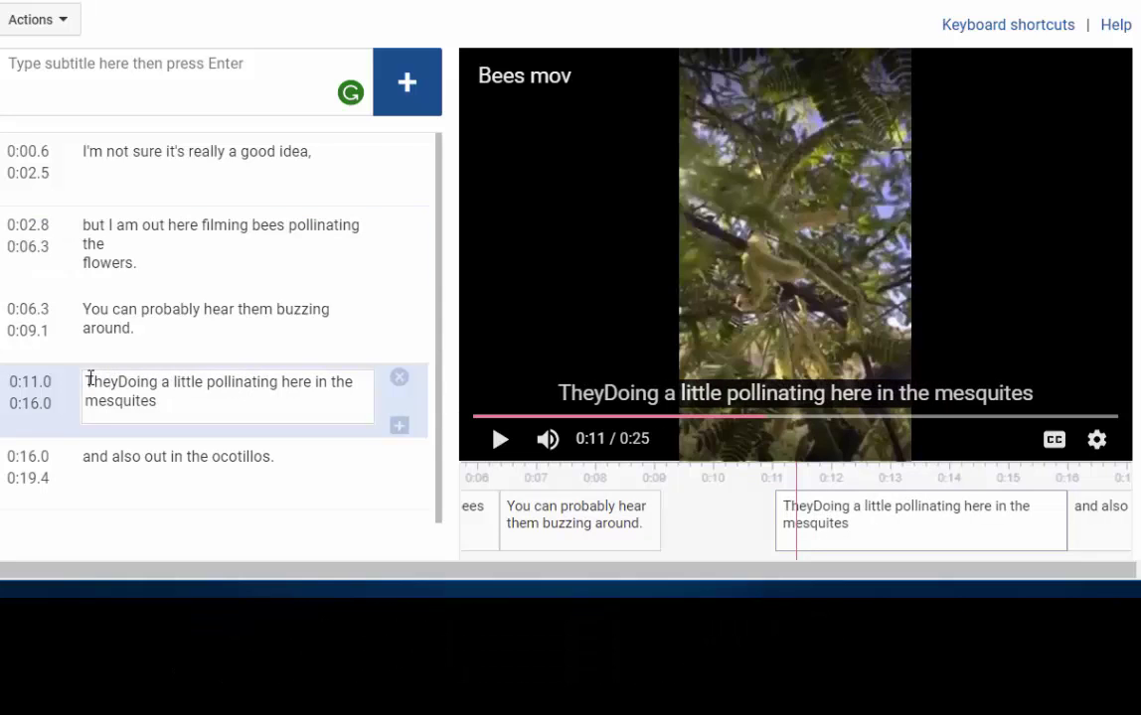
pyautogui.write('re')
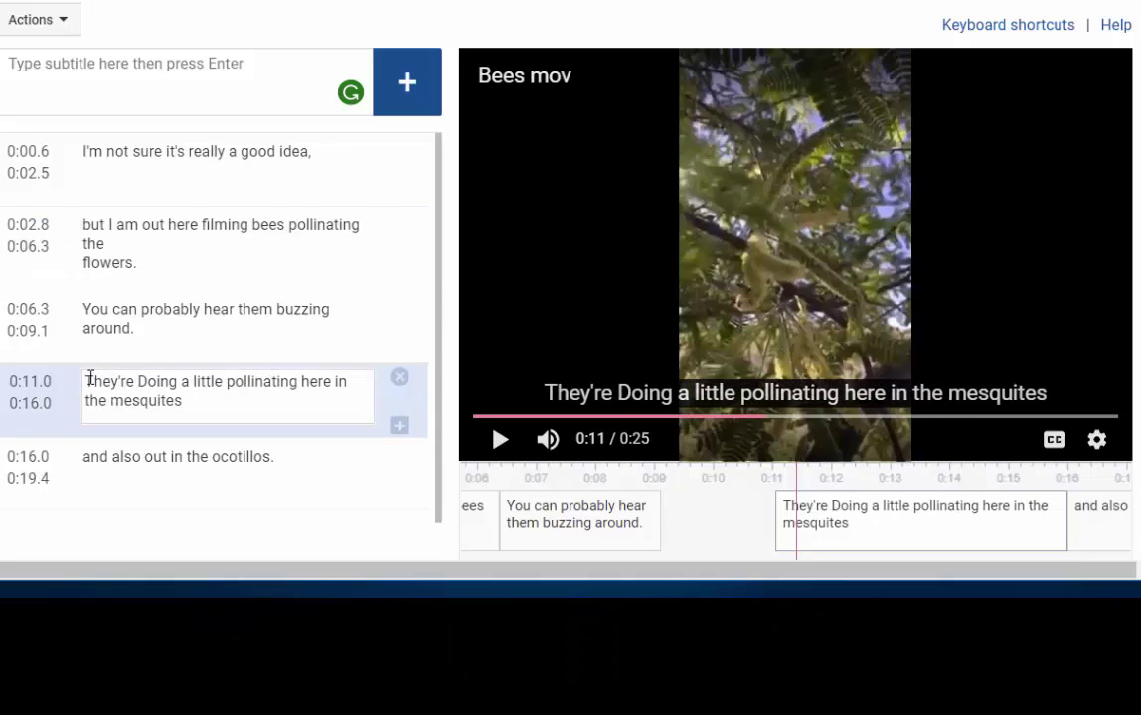
pyautogui.press('Delete')
pyautogui.write('d')
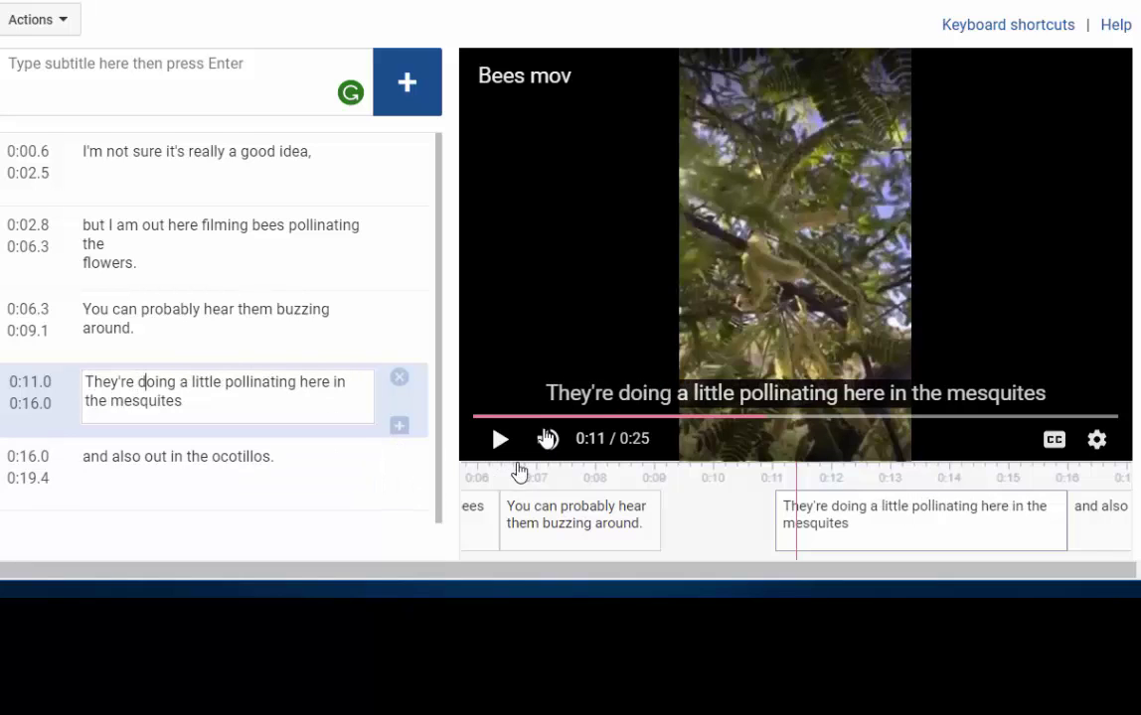
# Replay the video from about 0:09 and set the end of the "They're doing a little pollinating" caption to 0:14.1
pyautogui.click(747, 418)
pyautogui.moveTo(747, 424); pyautogui.dragTo(731, 418)
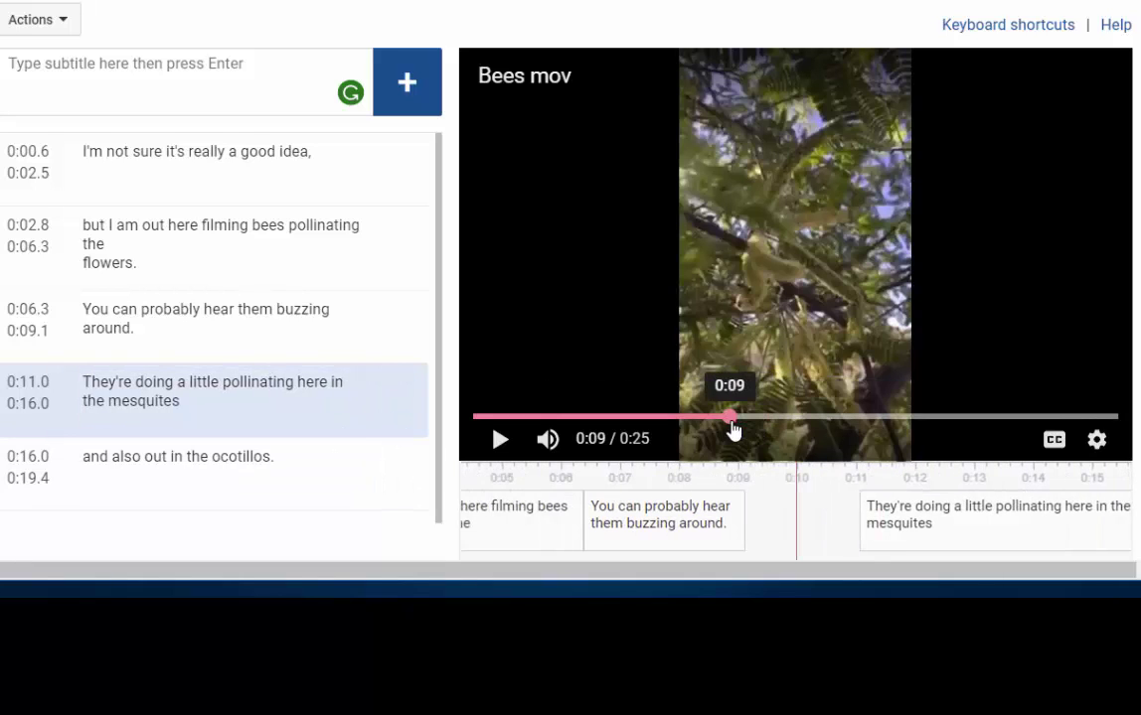
pyautogui.click(499, 440)
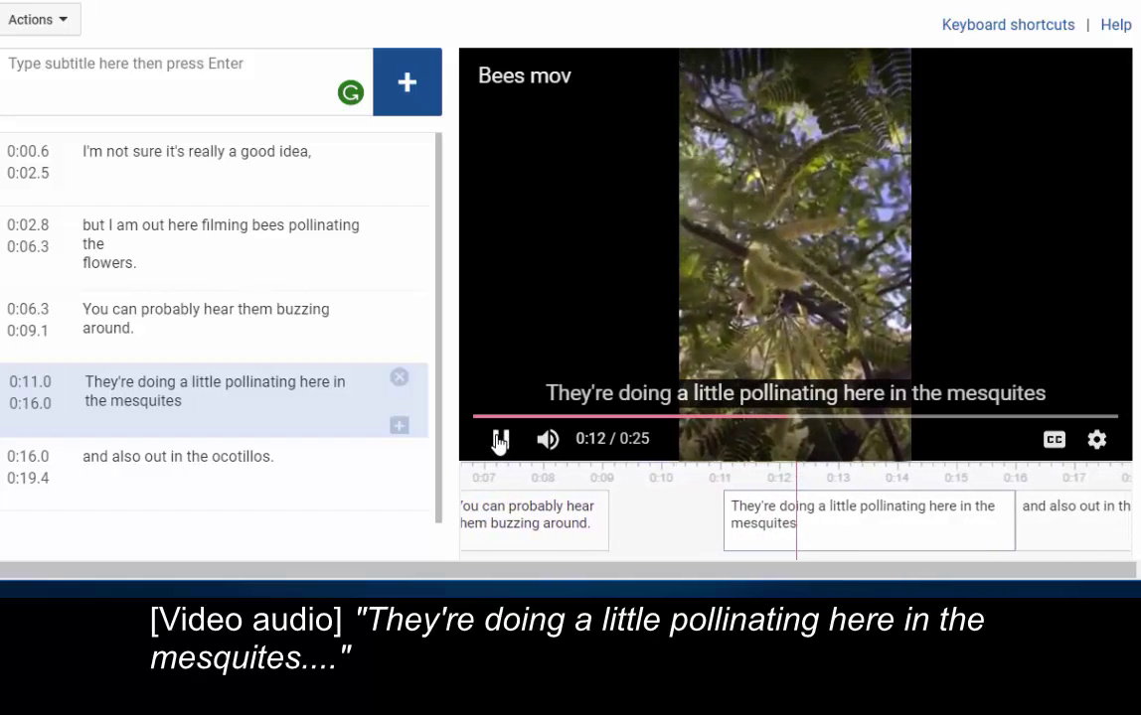
pyautogui.click(499, 440)
pyautogui.click(853, 507)
pyautogui.moveTo(925, 513); pyautogui.dragTo(816, 521)
# Set the start of the "and also out in the ocotillos." caption to 0:15.3 and play it through to check its timing
pyautogui.click(498, 440)
pyautogui.click(499, 440)
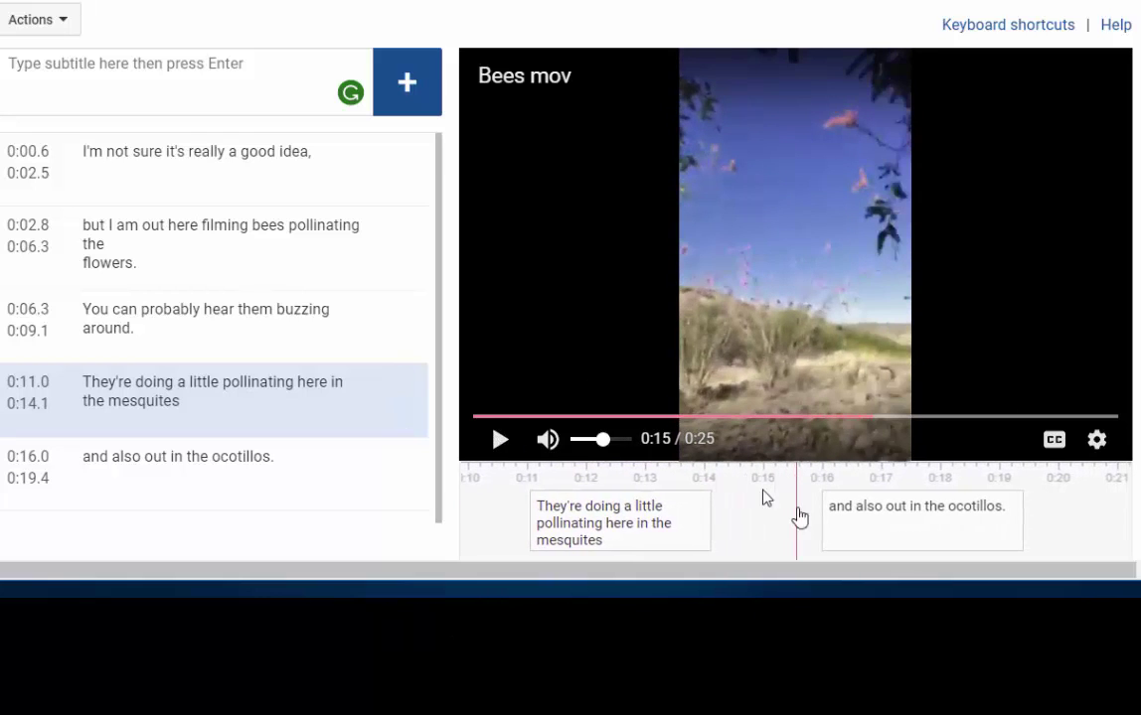
pyautogui.moveTo(824, 520); pyautogui.dragTo(777, 520)
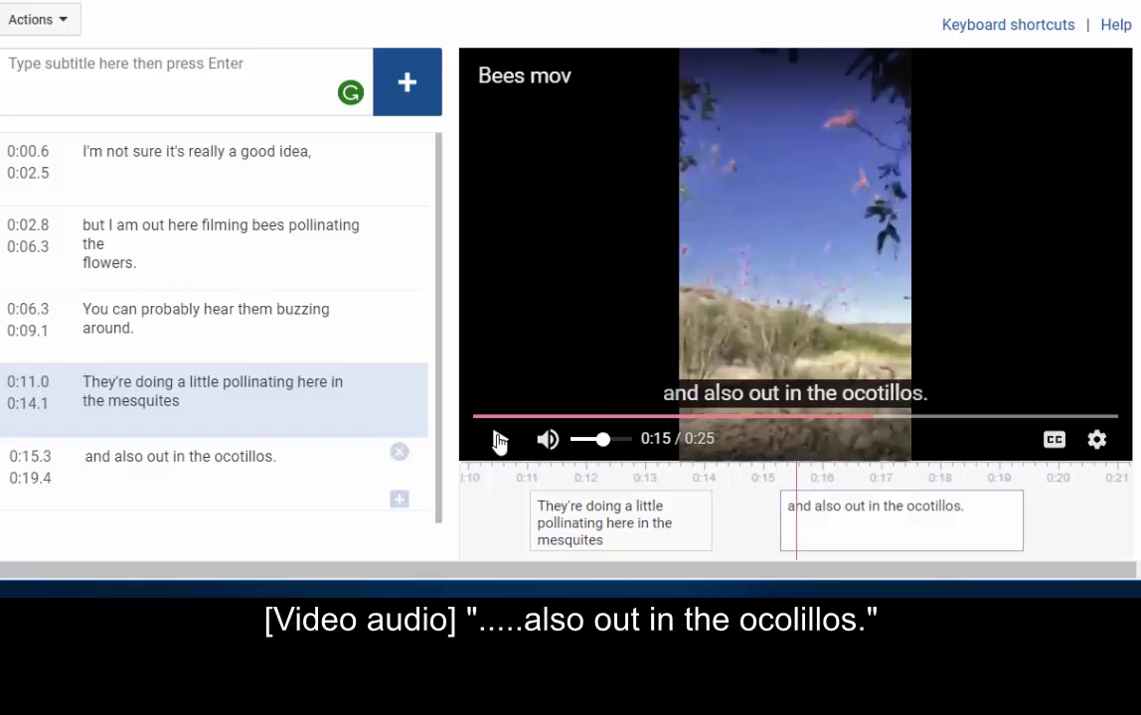
pyautogui.click(500, 439)
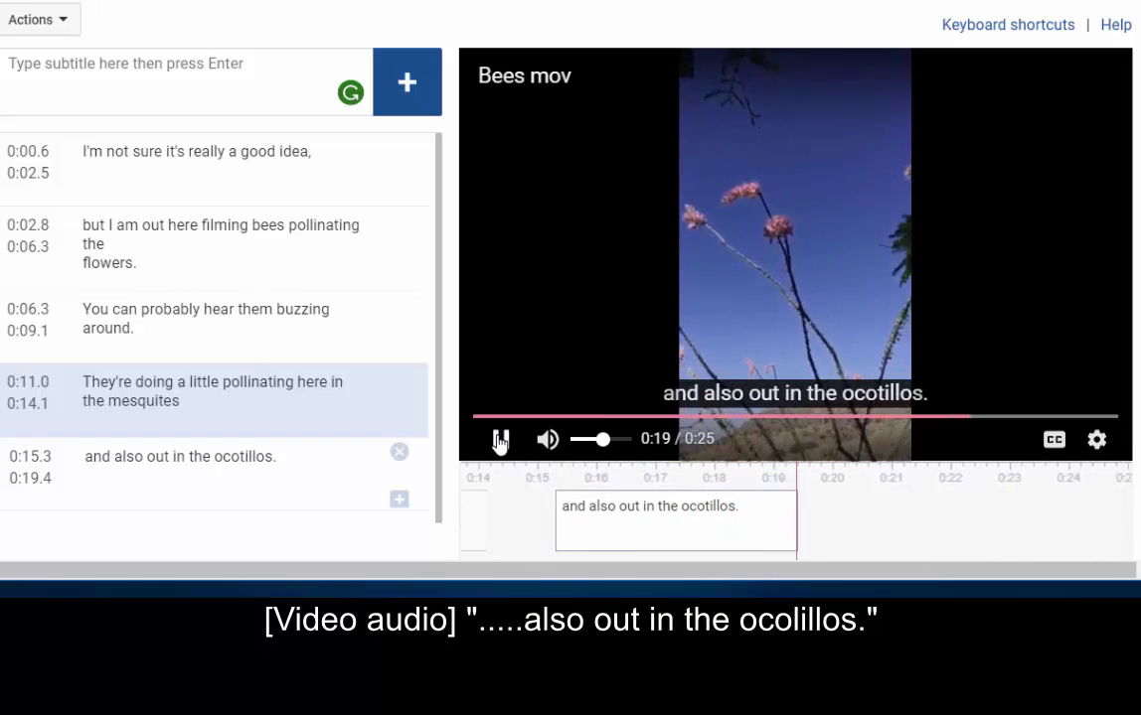
pyautogui.click(500, 439)
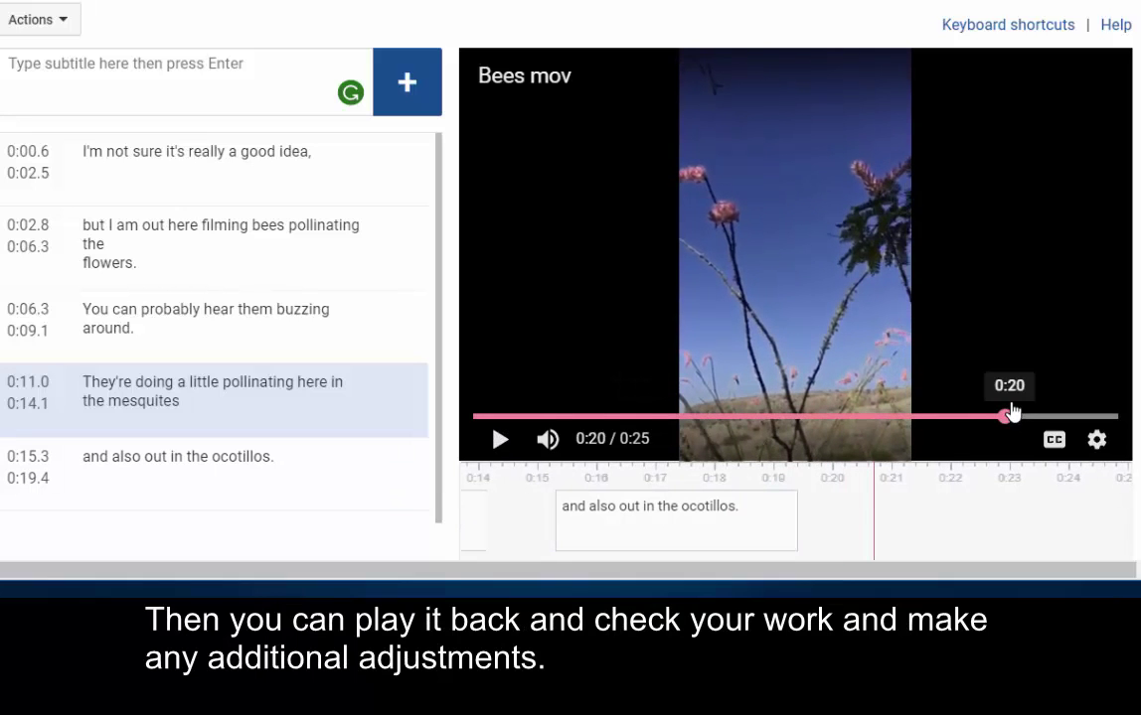
# Return playback to the beginning and play the video through the last caption to check all the caption timings
pyautogui.moveTo(1007, 423); pyautogui.dragTo(441, 448)
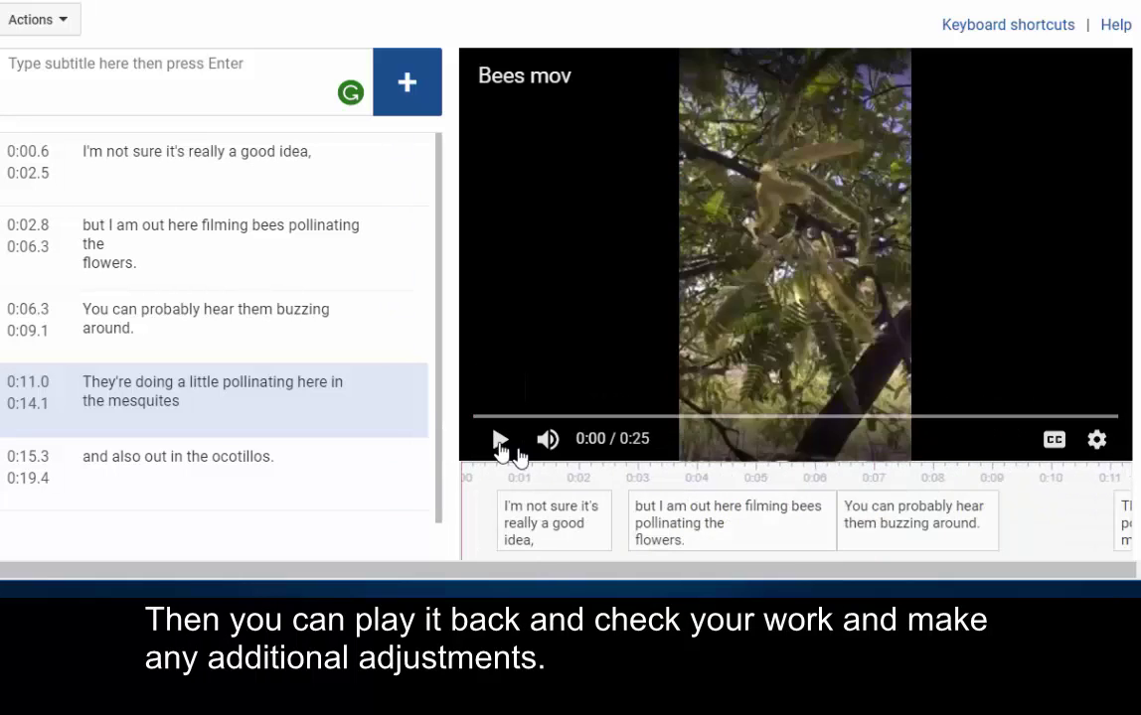
pyautogui.click(498, 445)
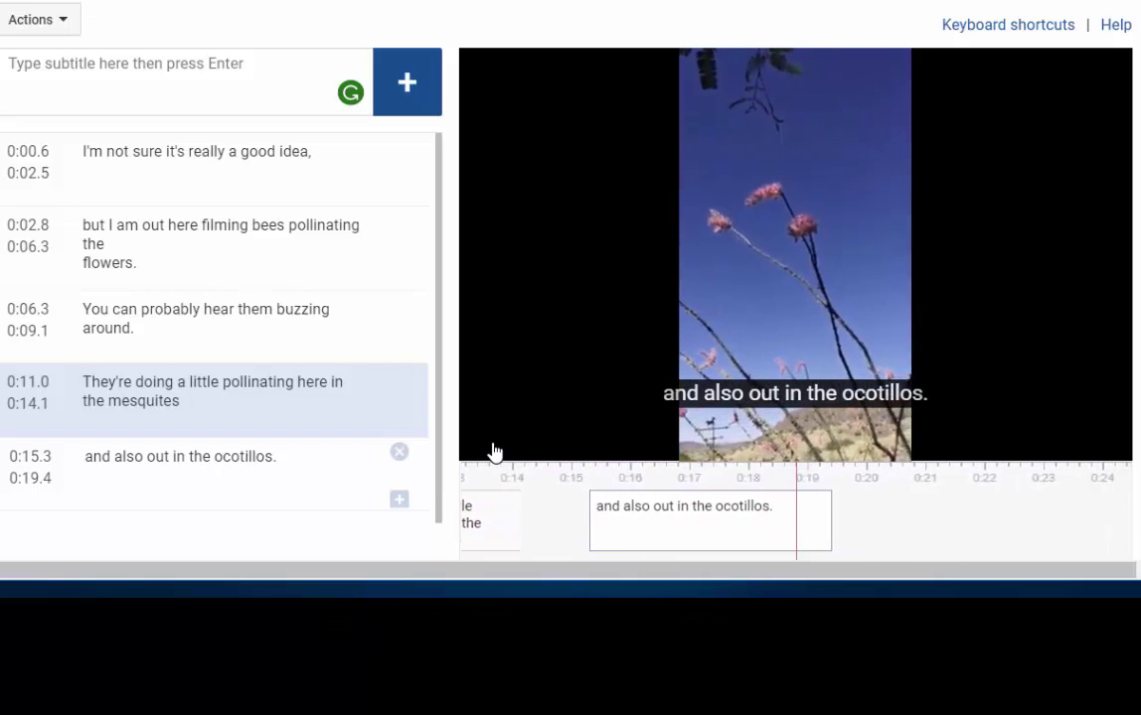
pyautogui.click(502, 450)
pyautogui.click(667, 536)
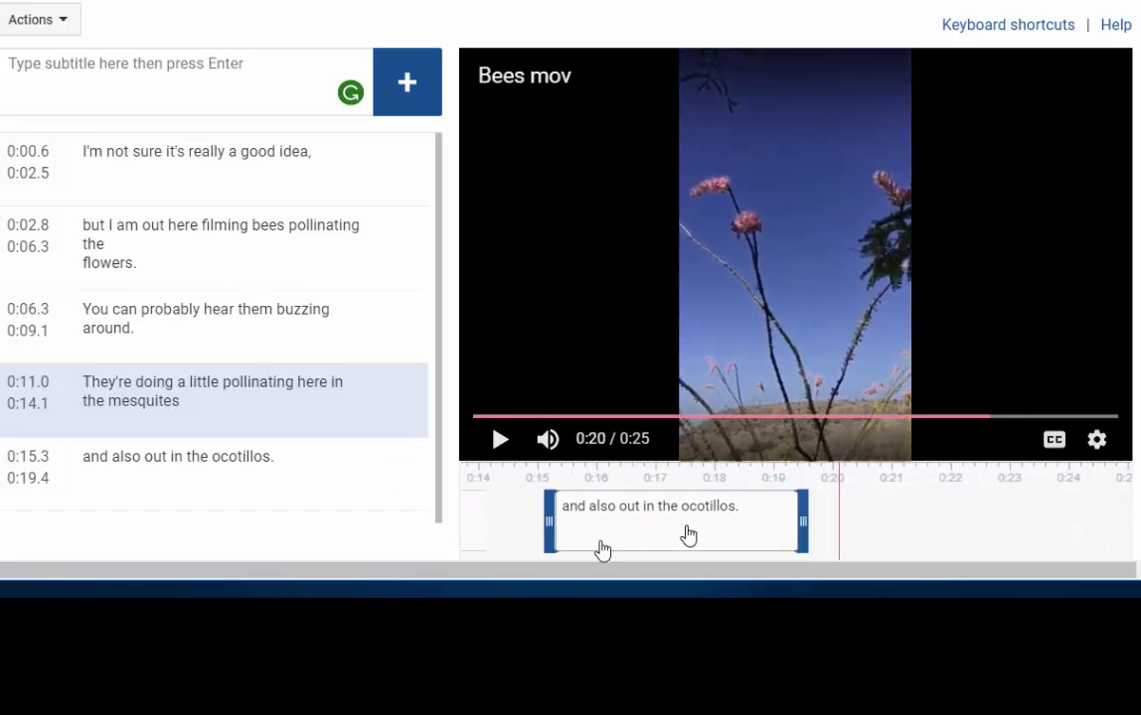
# Move the start of the "and also out in the ocotillos." caption slightly earlier on the timeline
pyautogui.moveTo(554, 528); pyautogui.dragTo(537, 531)
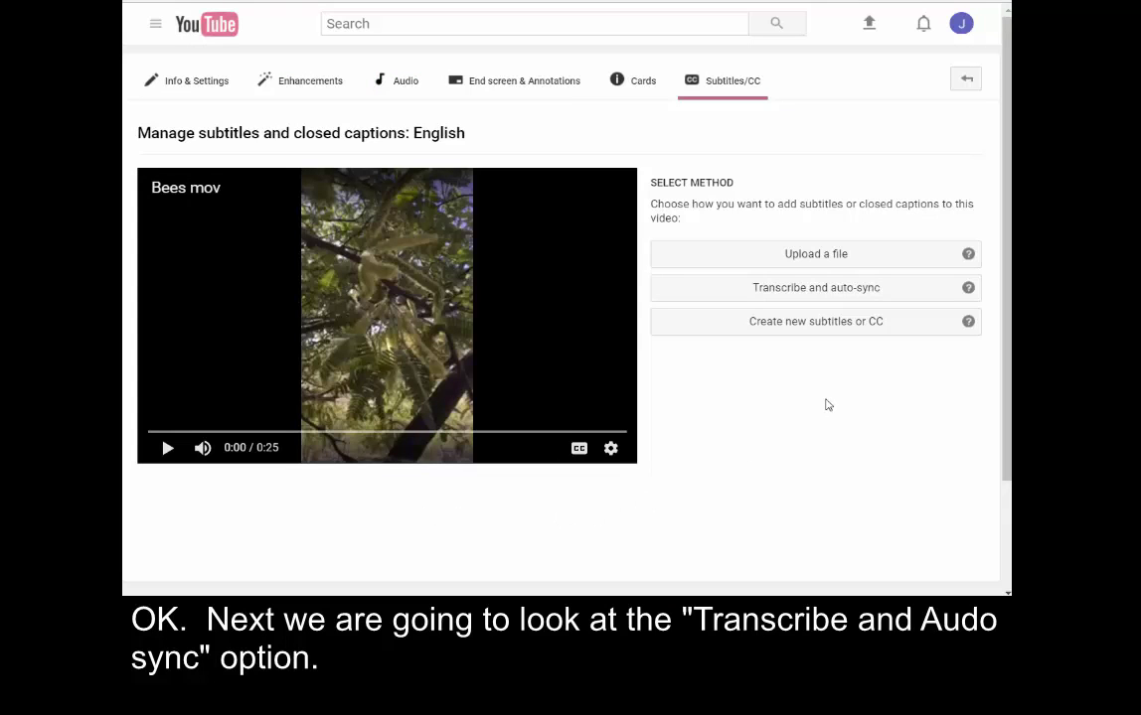
# Choose the Transcribe and auto-sync method, play the video and transcribe the first line as "I'm not sure it's really a good idea"
pyautogui.click(837, 296)
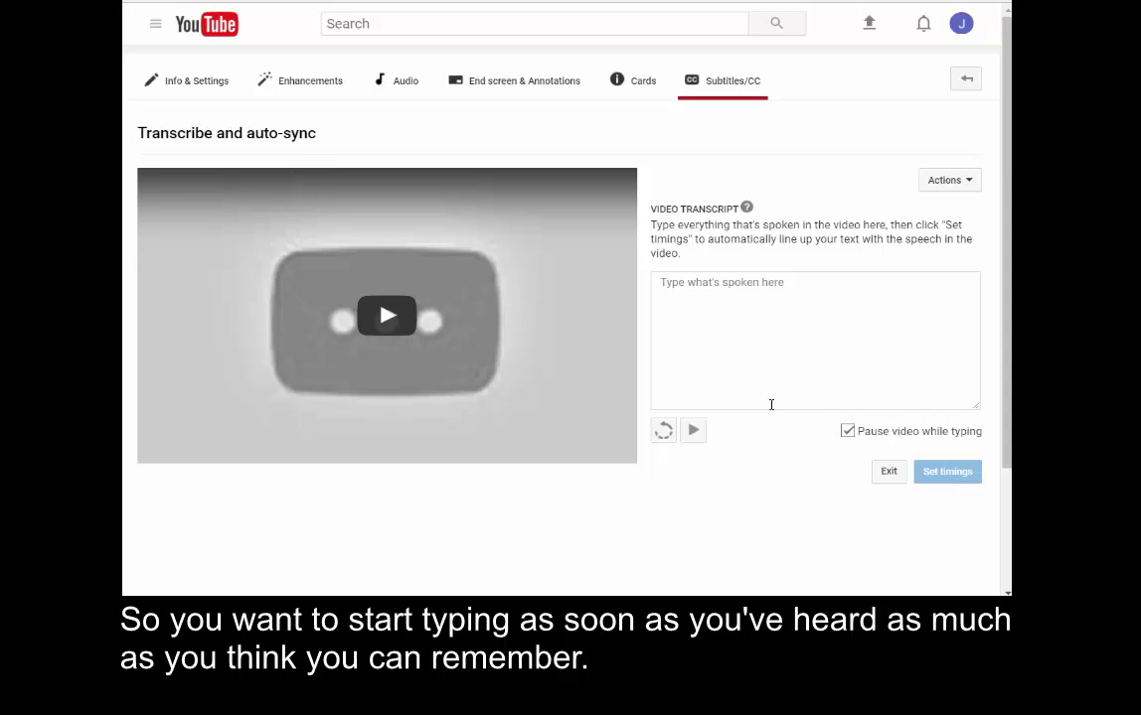
pyautogui.click(391, 318)
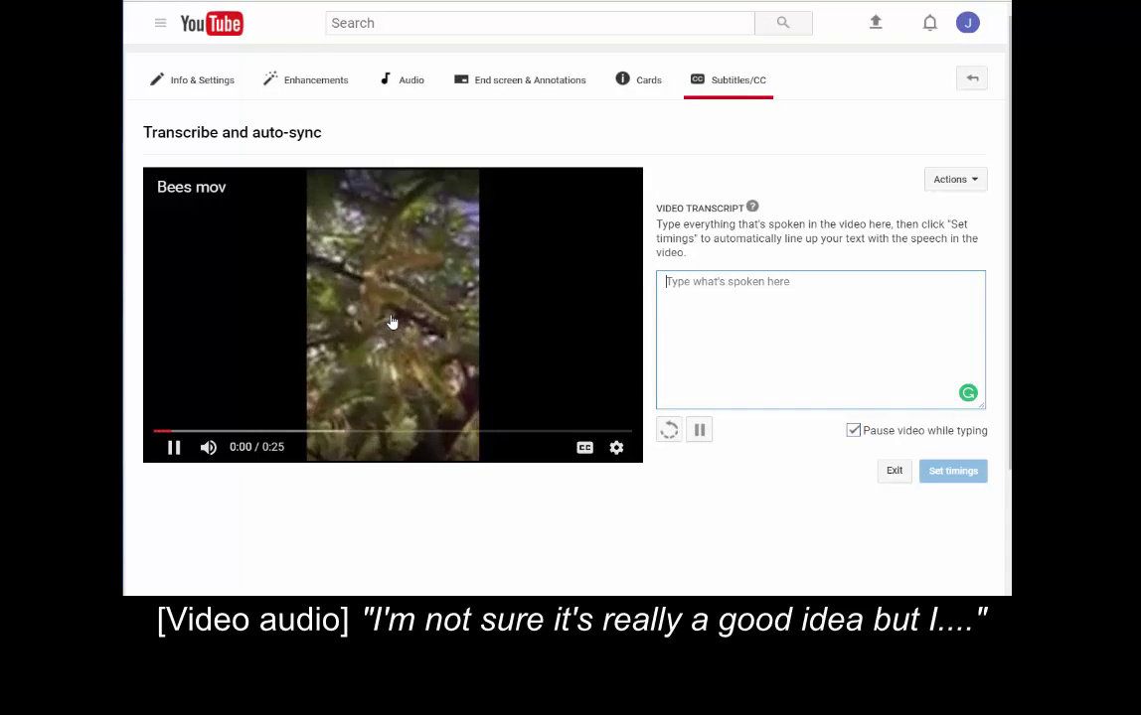
pyautogui.write("I'm no")
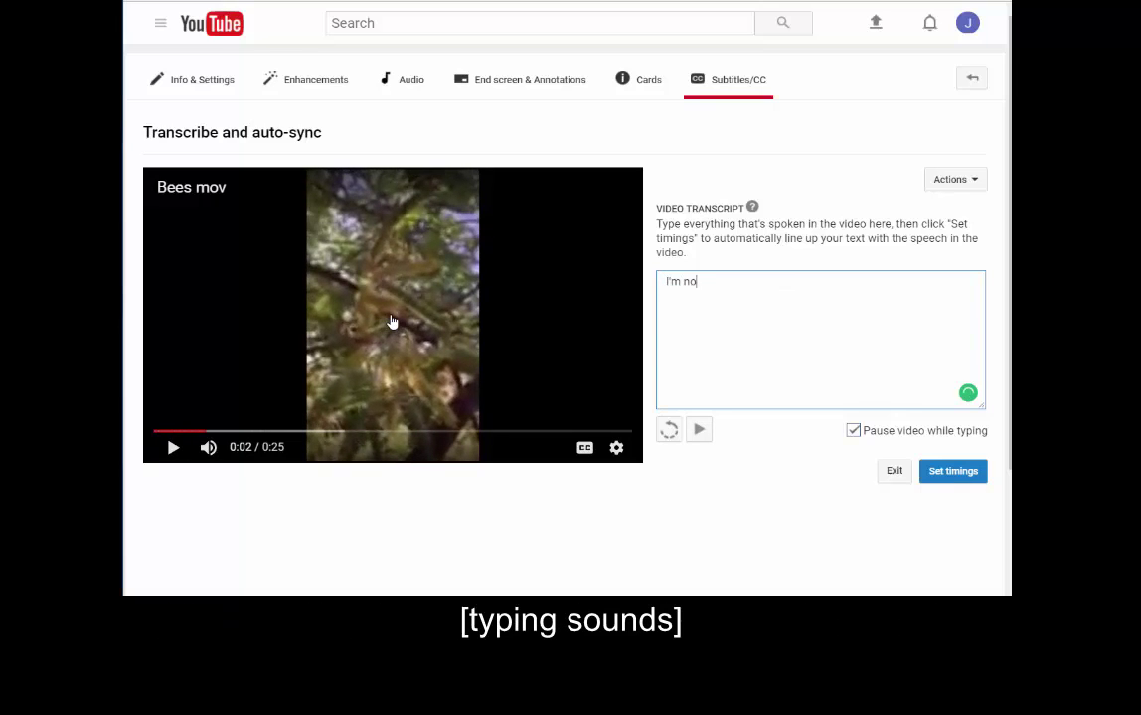
pyautogui.write("t sure it's really a good")
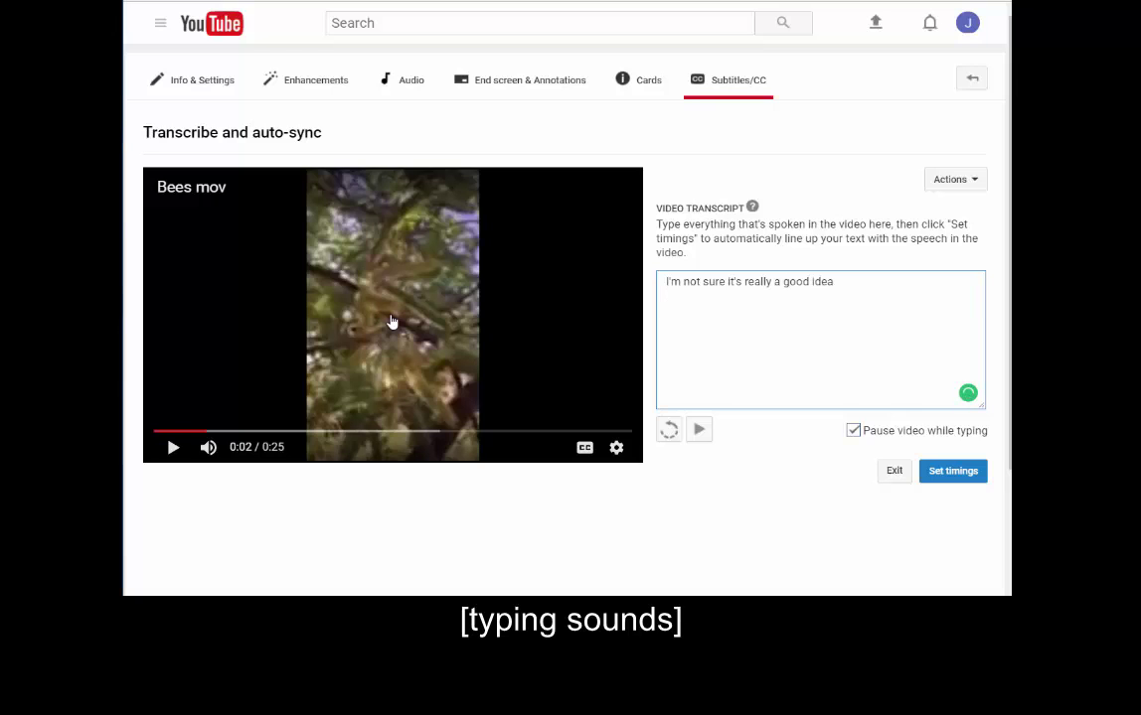
pyautogui.write('idea')
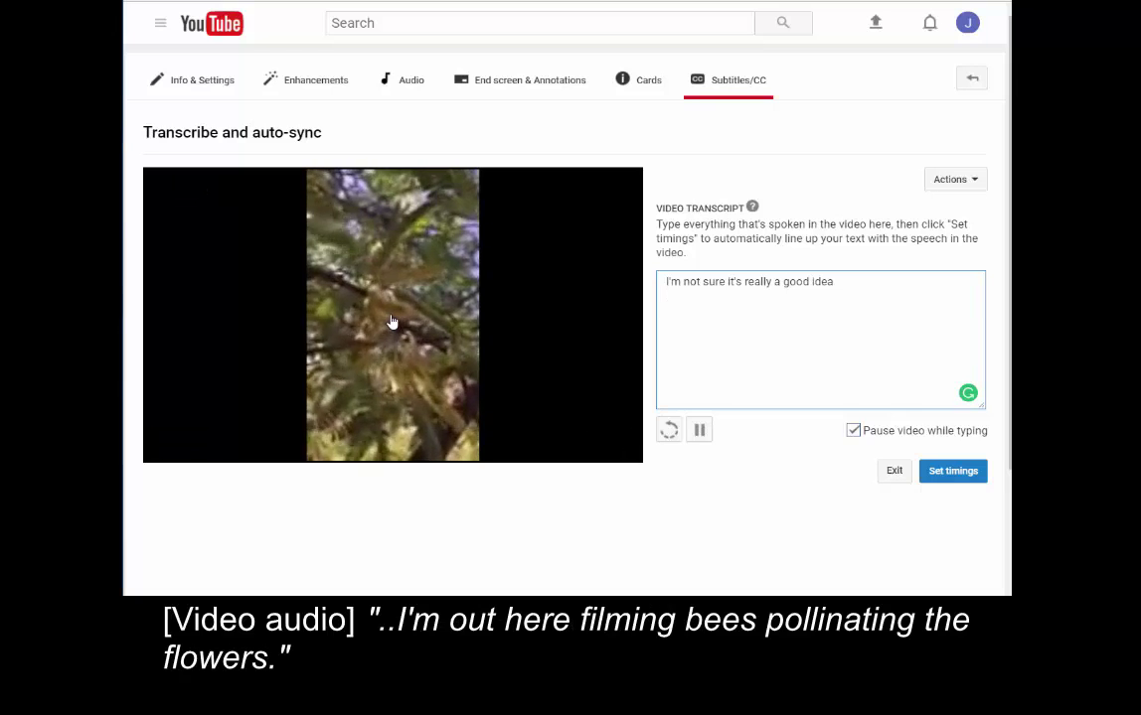
# Add the second transcript line "but I'm out here filming bees pollinating the flowers"
pyautogui.press('Return')
pyautogui.write('bu')
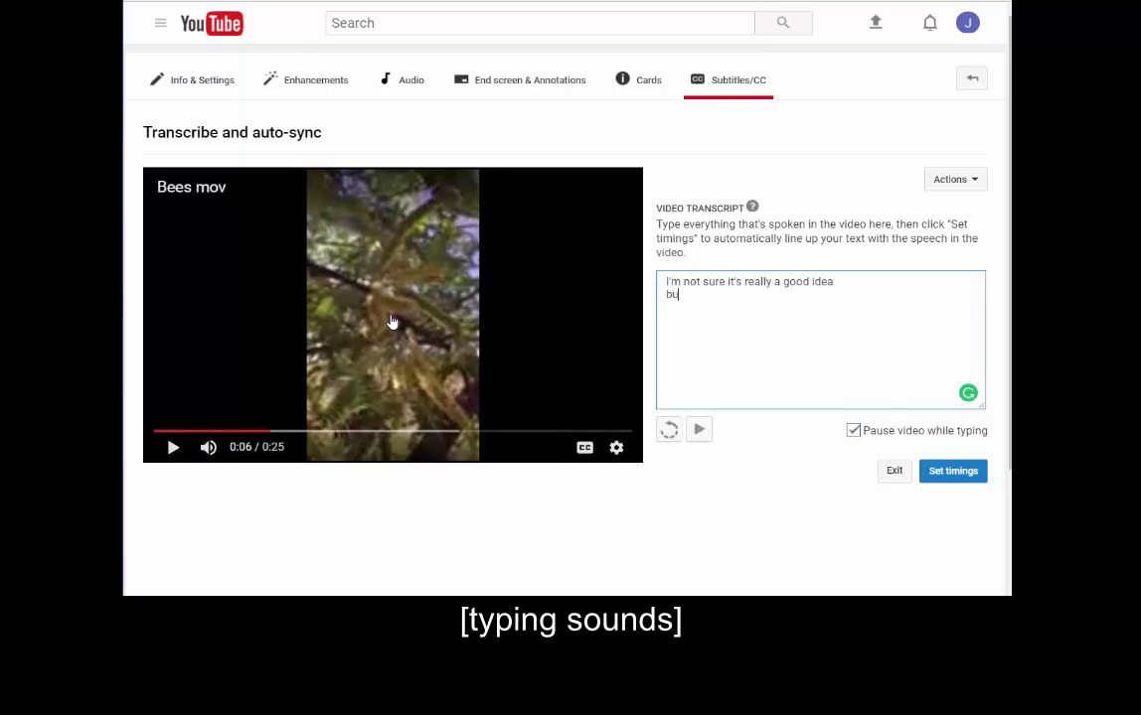
pyautogui.write("t I'm out here")
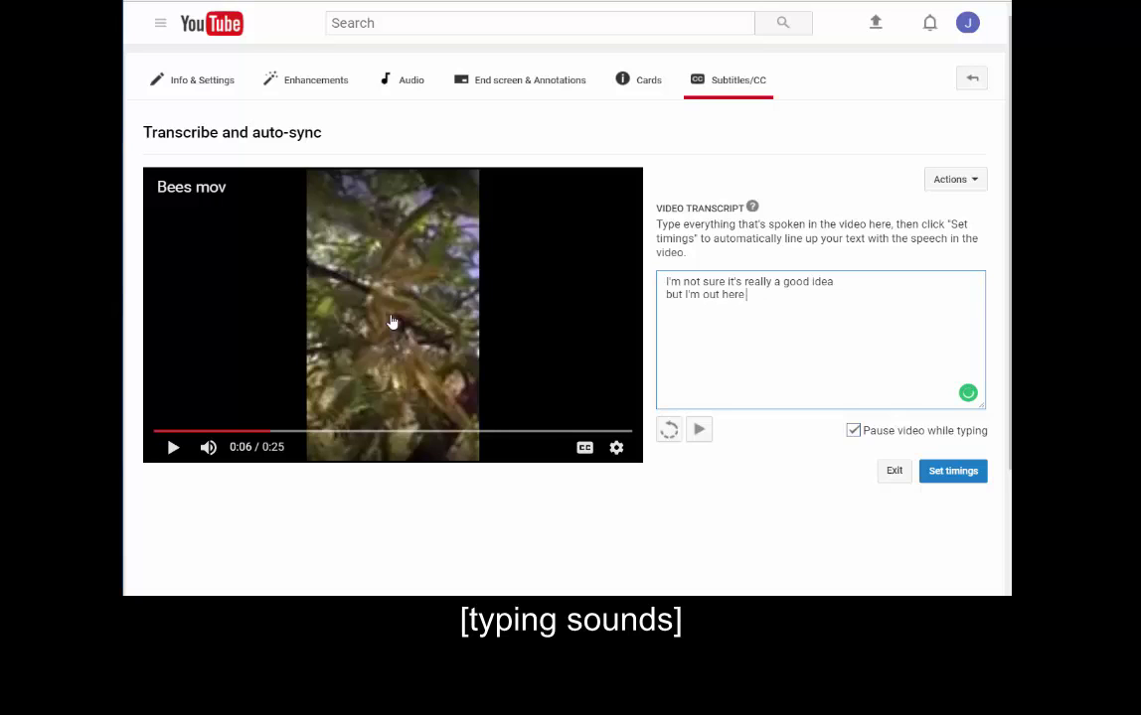
pyautogui.write(' fi')
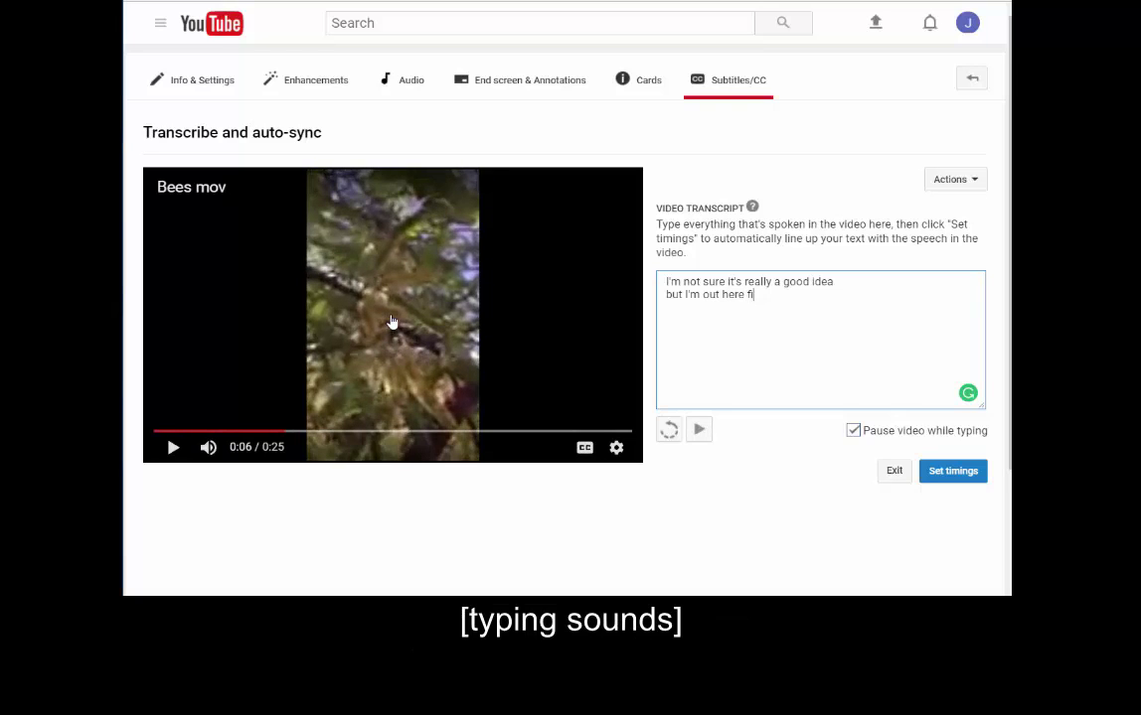
pyautogui.write('lming bees pollinating')
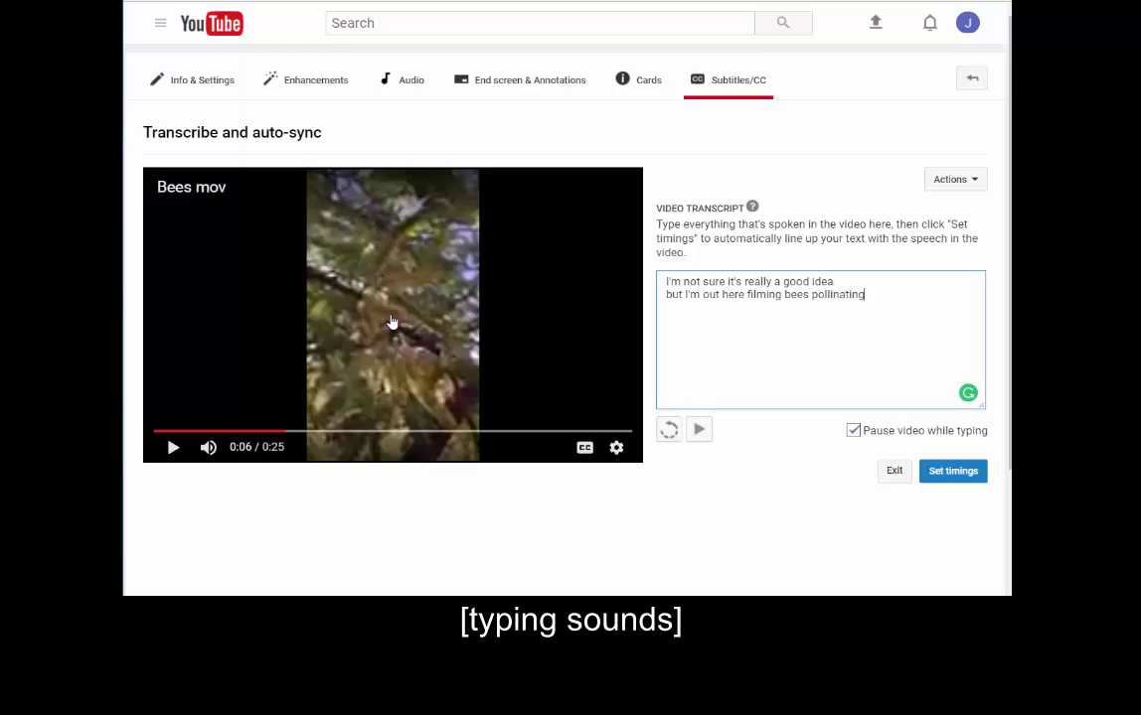
pyautogui.write(' the flowers ')
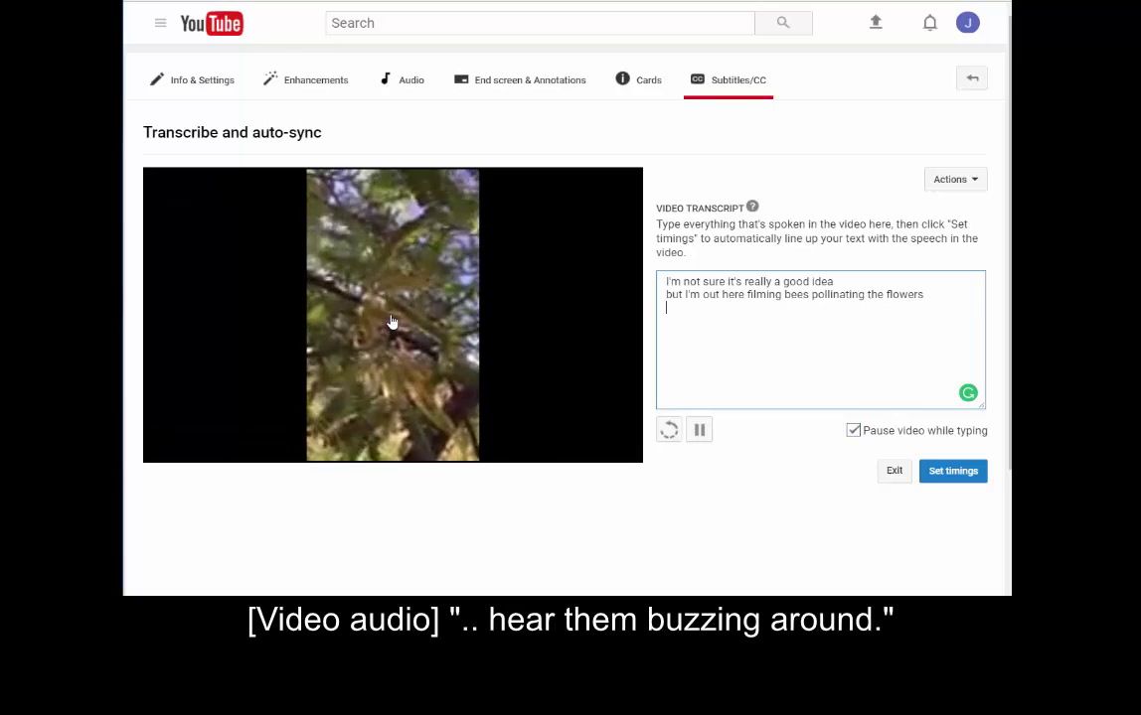
# Add the transcript lines "You can probably hear them buzzing around" and "They're doing a little pollinating here in the mesquites"
pyautogui.write('You can probably hear them buzzing around')
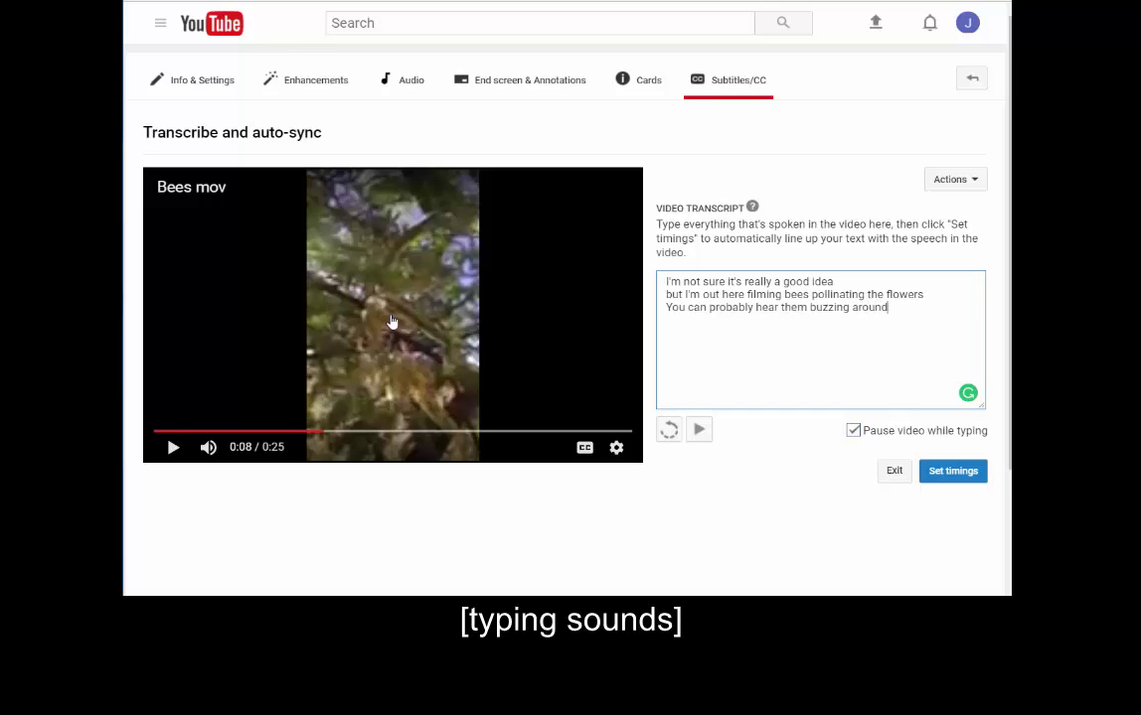
pyautogui.press('Return')
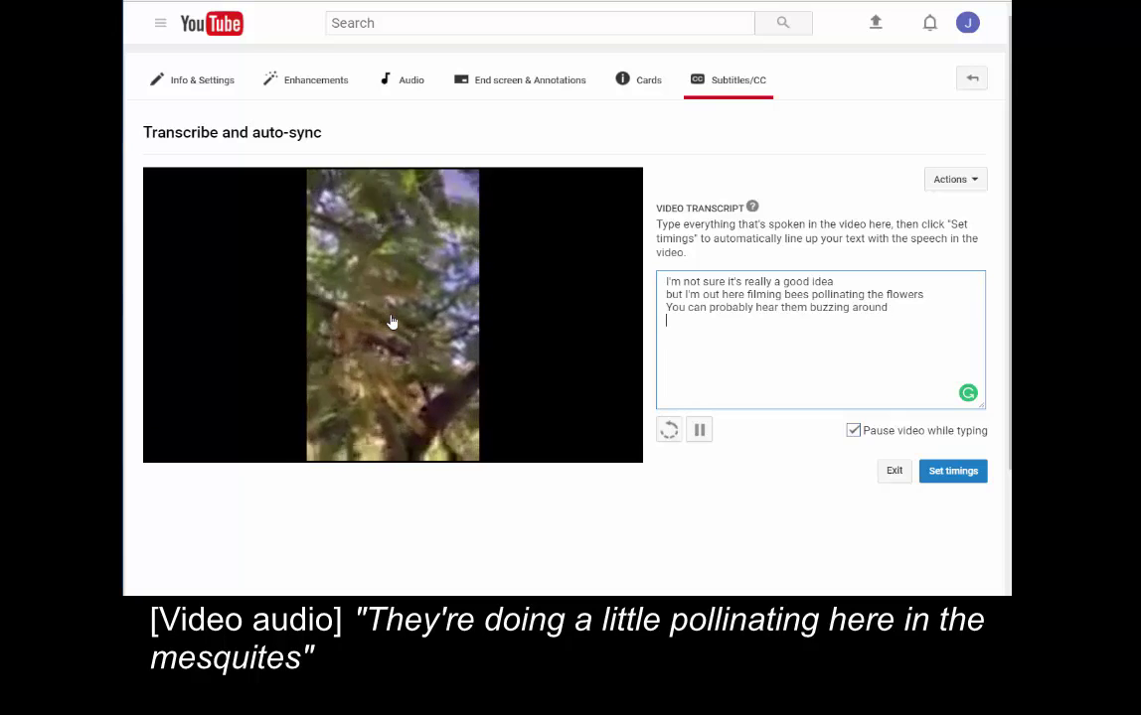
pyautogui.write('They')
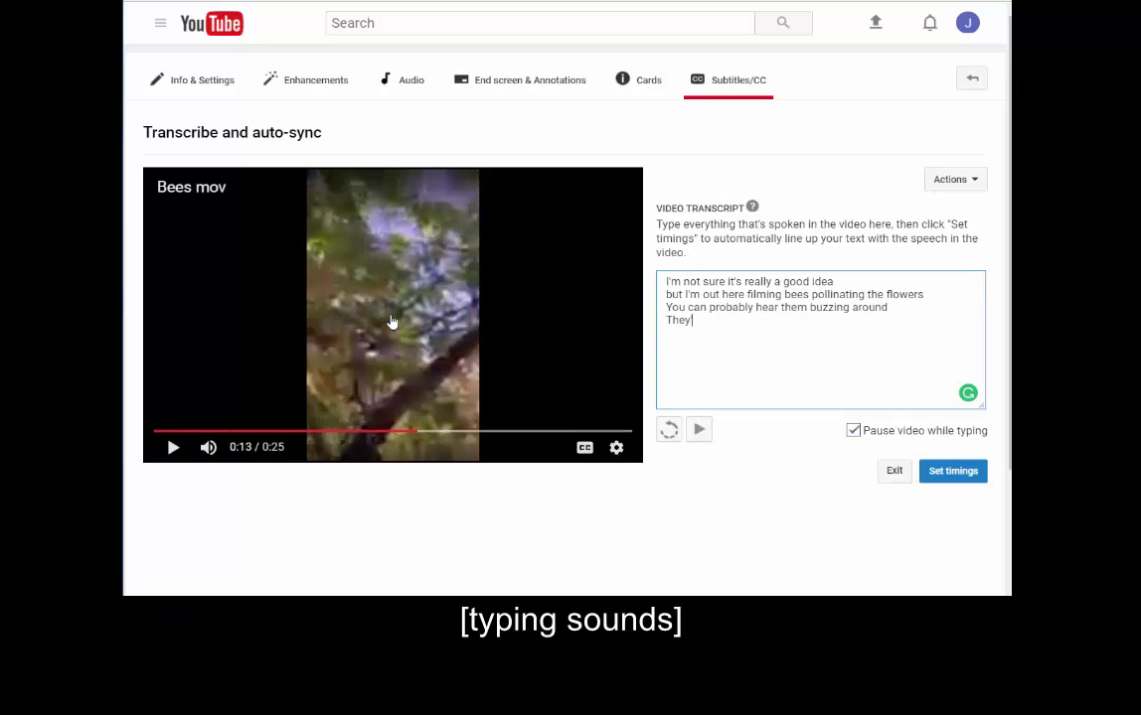
pyautogui.write("'re doing a little pollinating he")
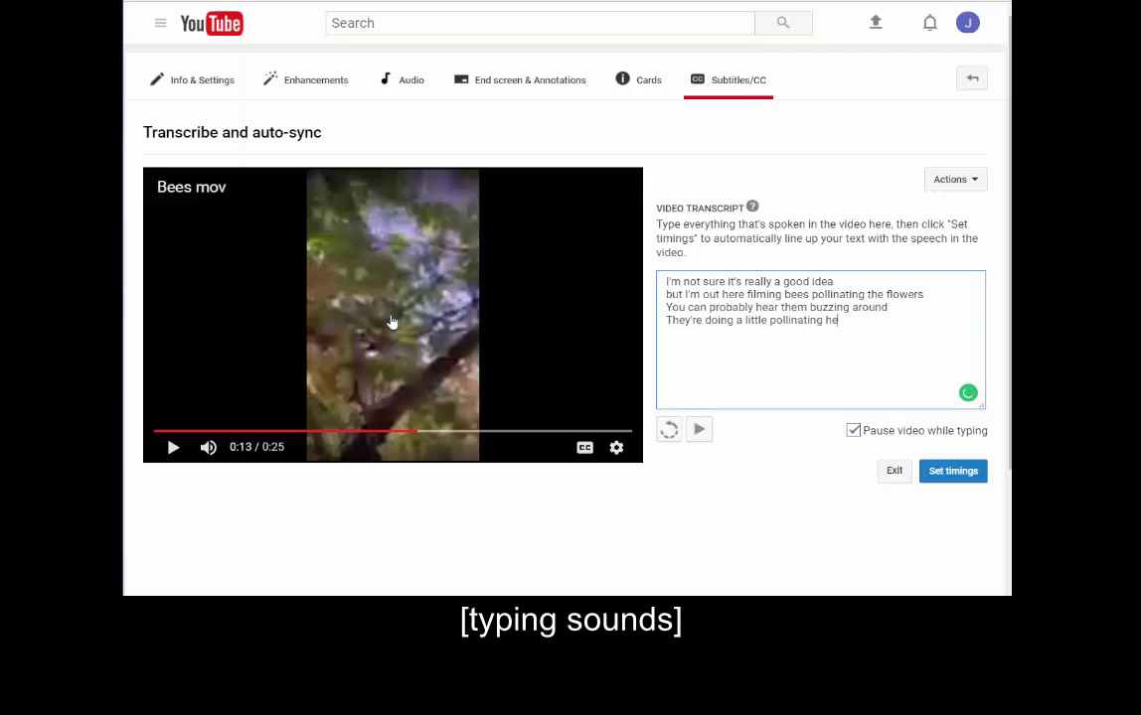
pyautogui.write('re in the mesquites')
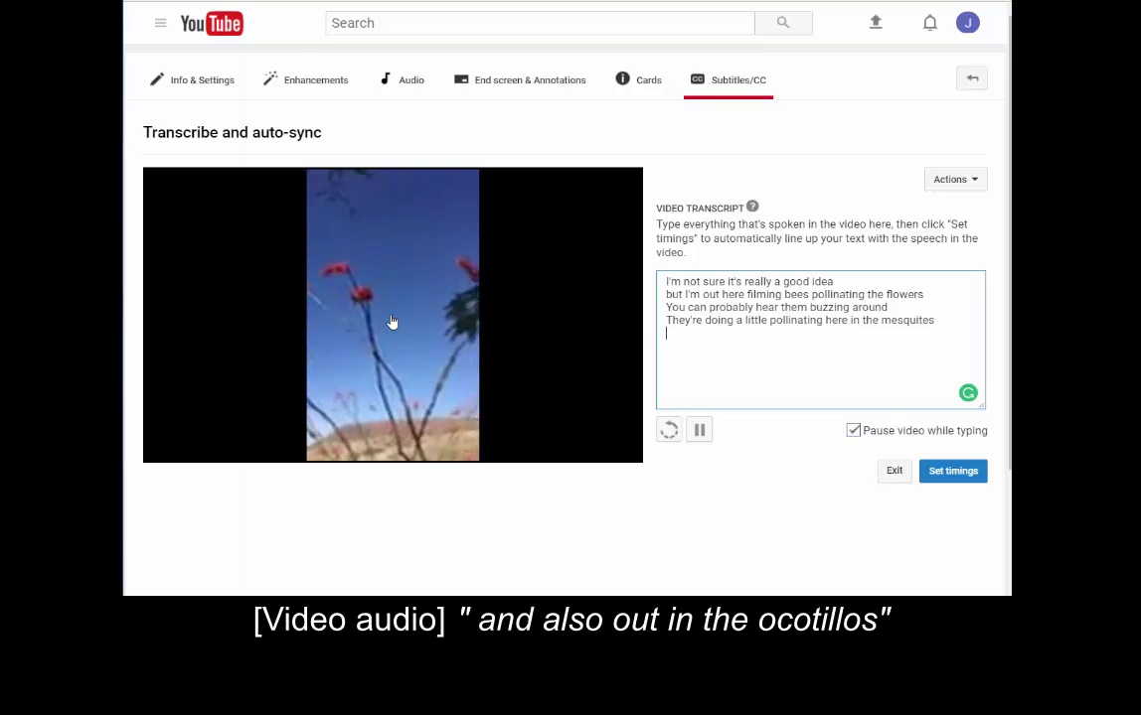
# Finish the transcript with a fifth line reading "and also out in the ocotillos."
pyautogui.press('Return')
pyautogui.write('and also')
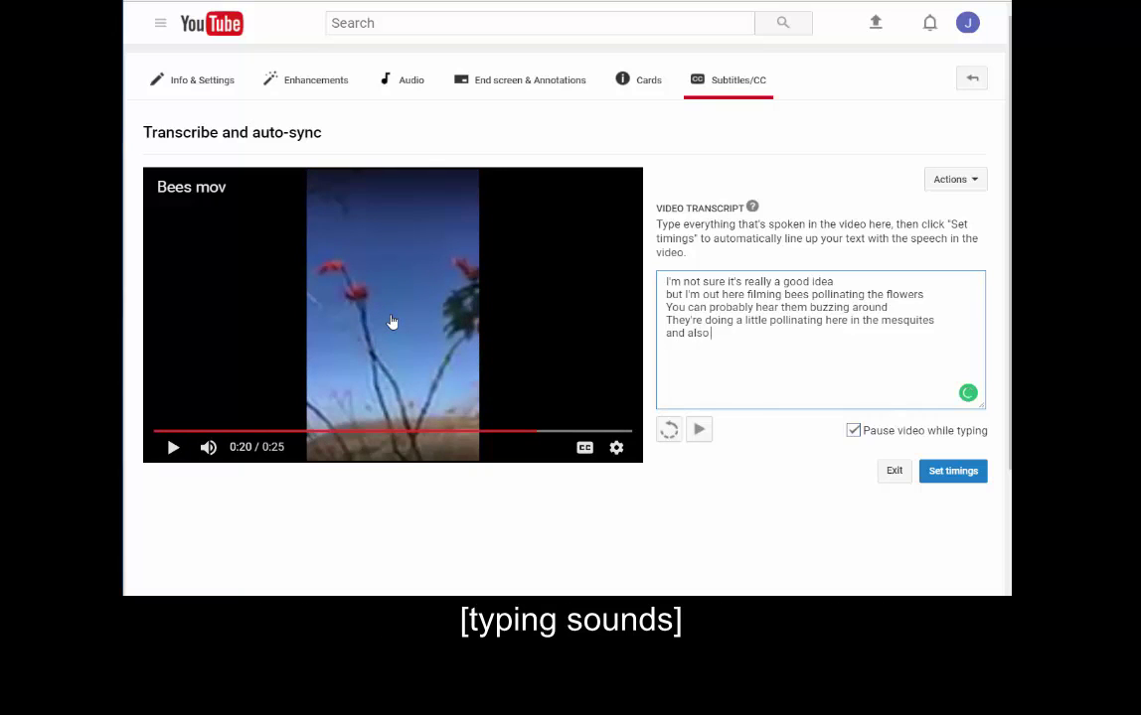
pyautogui.write(' out in the ocotillos.')
# Submit the finished transcript for automatic timing and open the English draft from the video's subtitle drafts
pyautogui.click(941, 475)
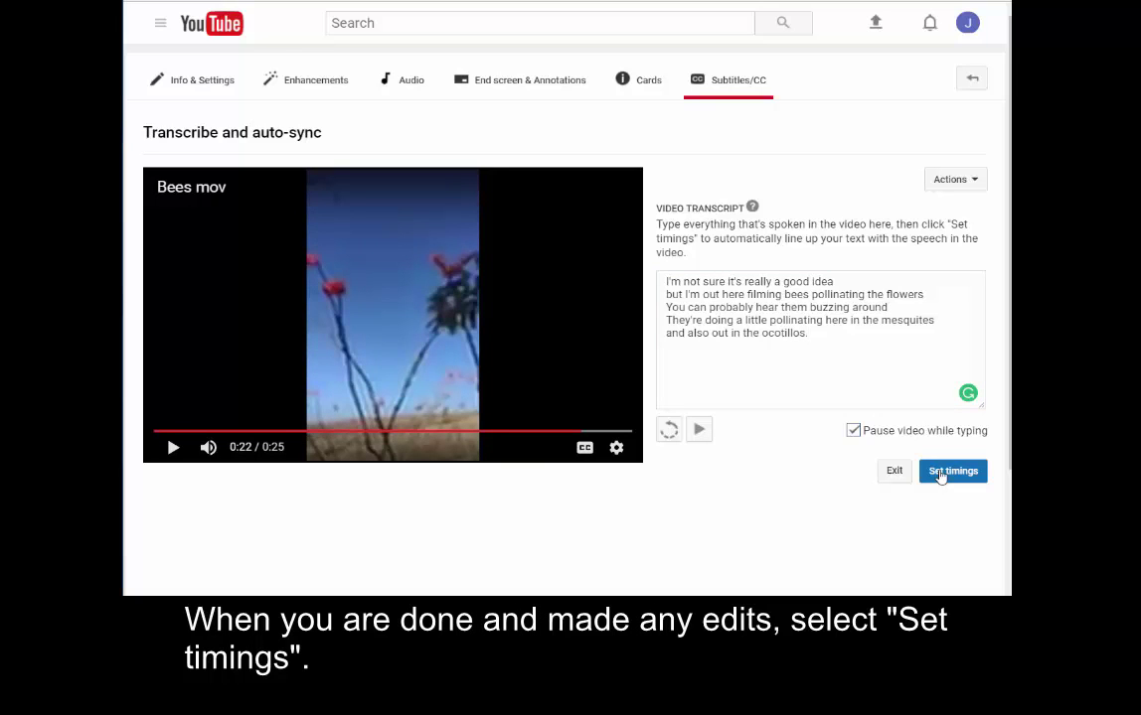
pyautogui.click(941, 475)
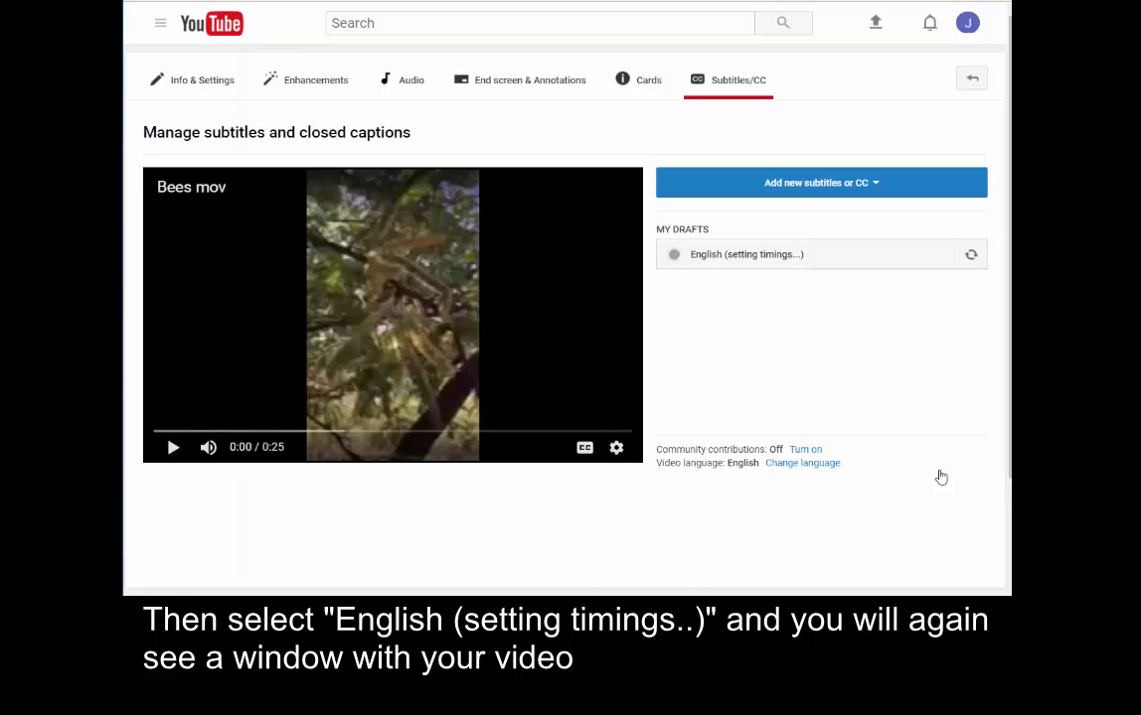
pyautogui.click(762, 260)
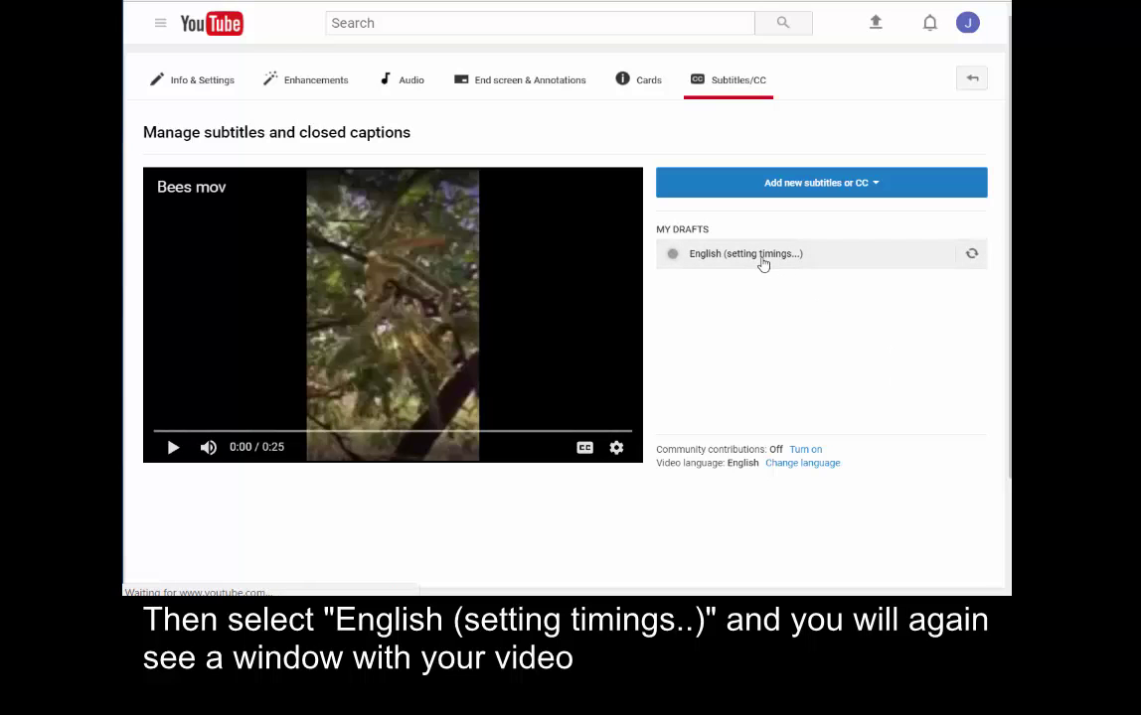